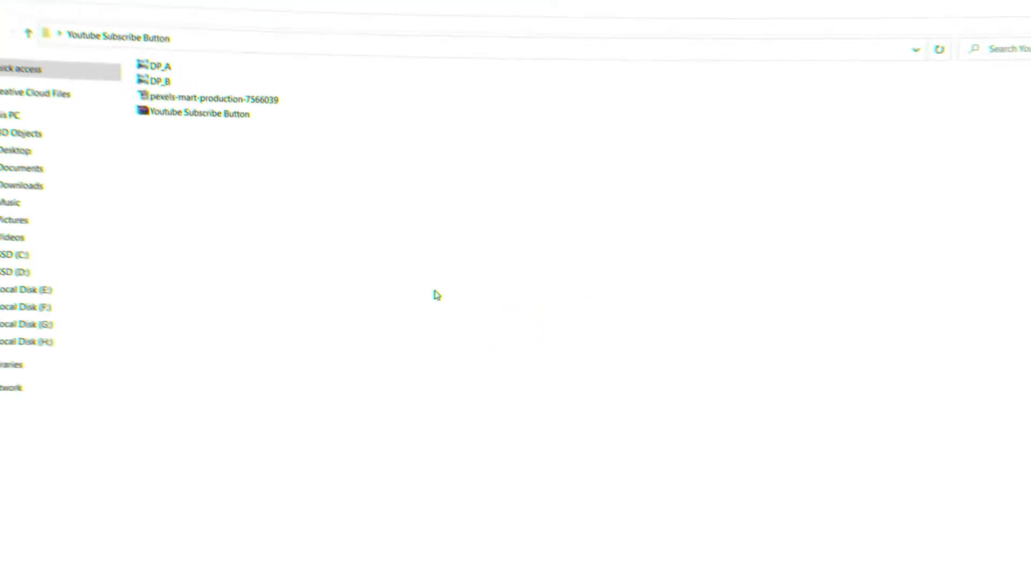
- Extract the Youtube Subscribe Button archive into its current folder
left_click(256, 133)
right_click(255, 133)
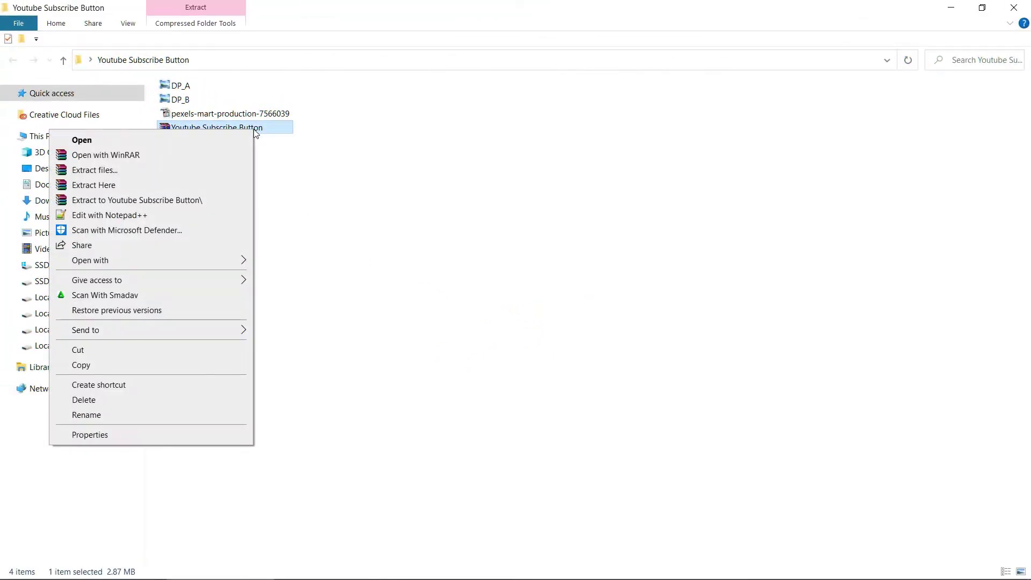
left_click(238, 189)
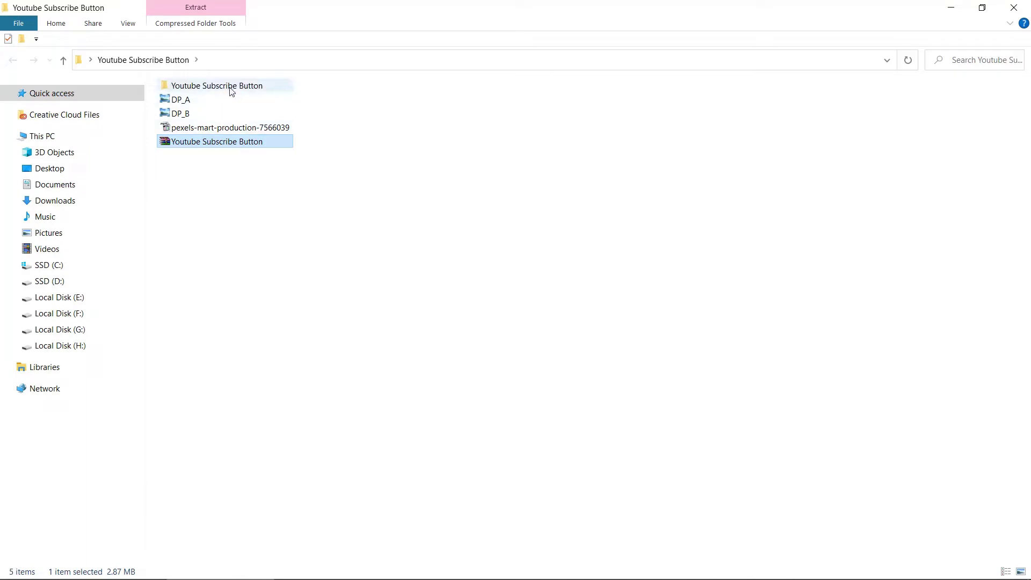
- Open the extracted rizatGraphics project file with Adobe After Effects
double_click(231, 87)
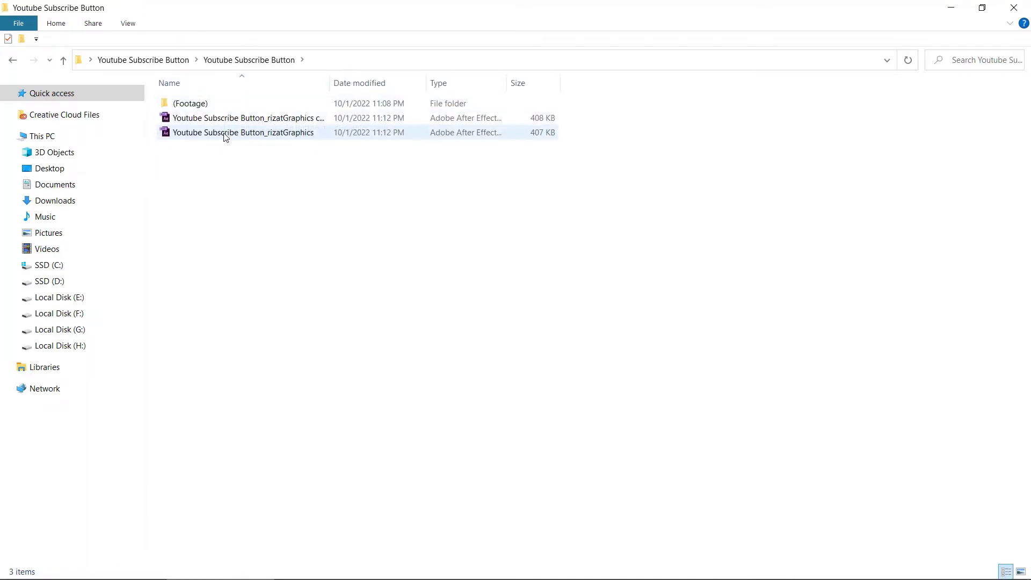
right_click(225, 136)
mouse_move(226, 203)
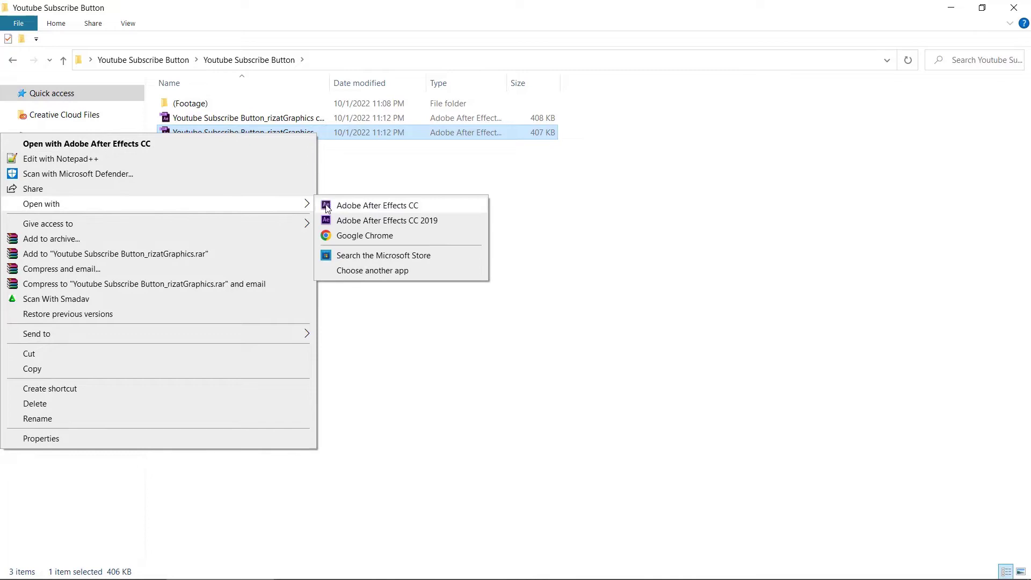
left_click(344, 221)
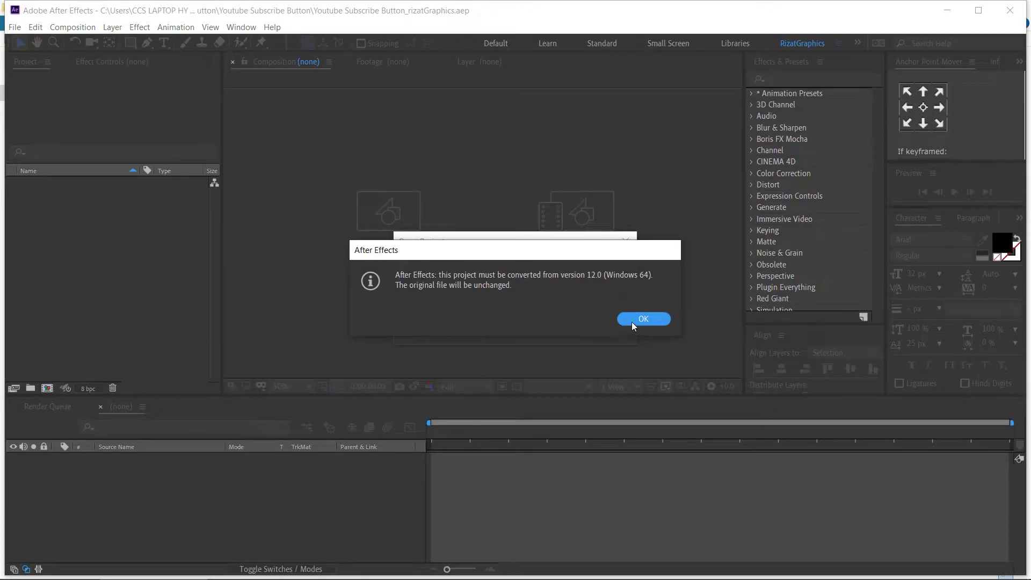
- Accept the version conversion and play, then stop, a preview of the subscribe button animation
left_click(631, 321)
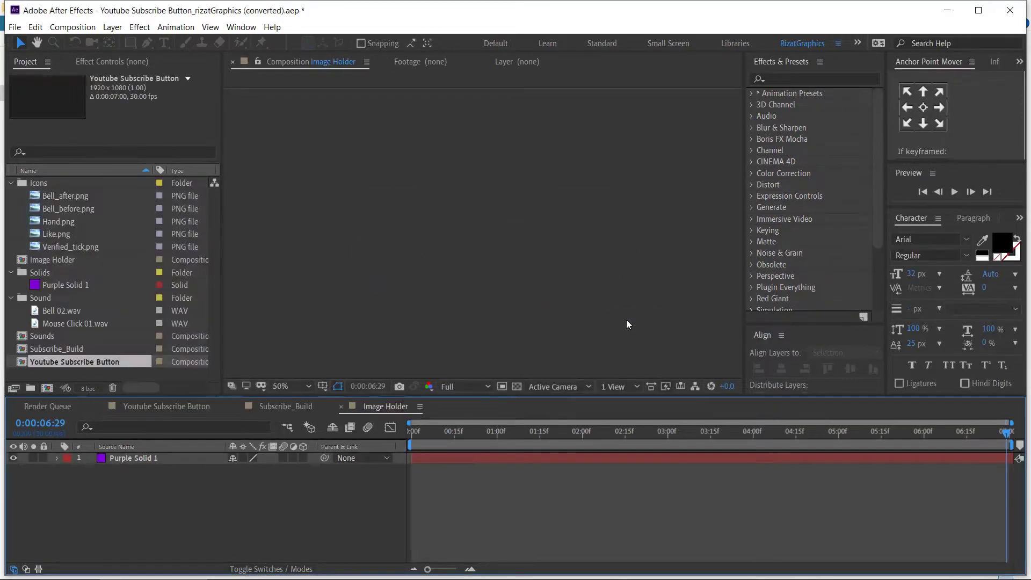
left_click(955, 192)
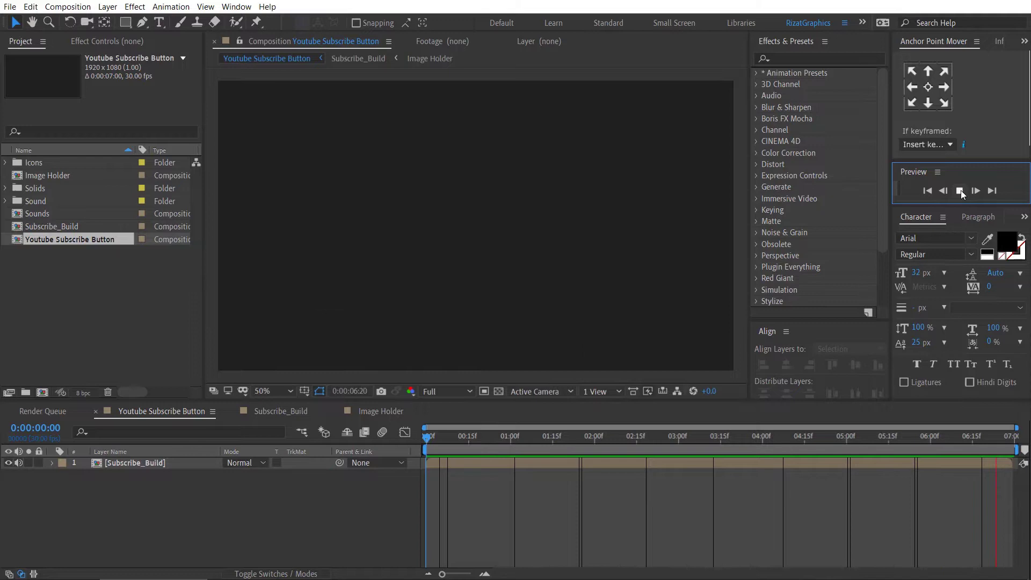
left_click(960, 190)
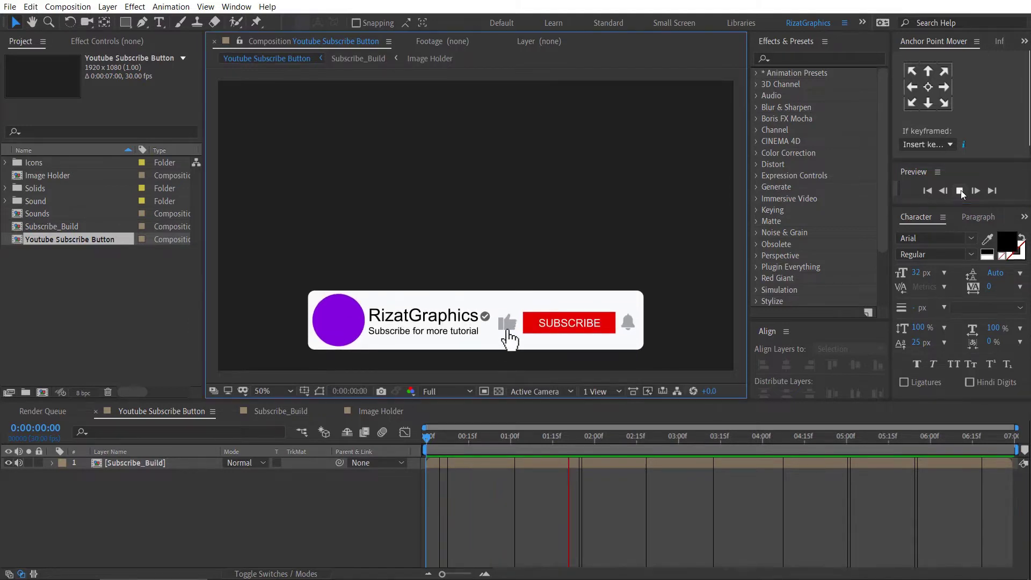
left_click(575, 436)
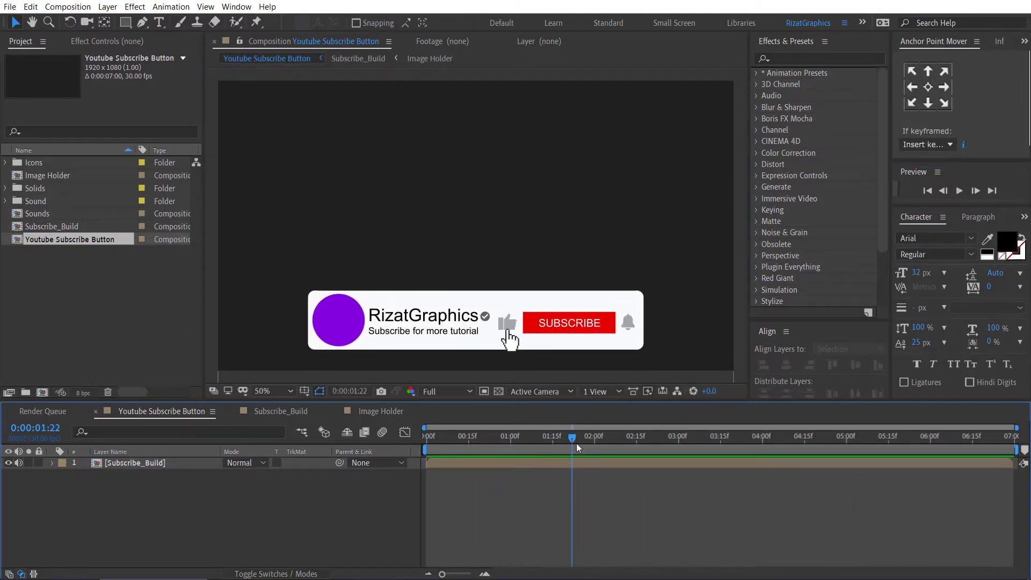
- Import the DP_A image into the project
left_click(9, 7)
mouse_move(182, 175)
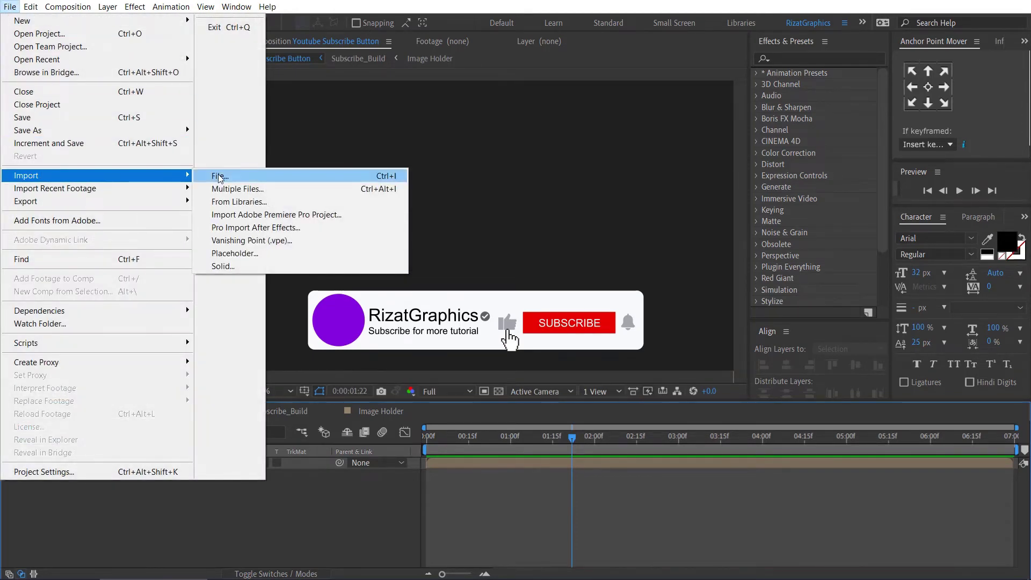
left_click(250, 176)
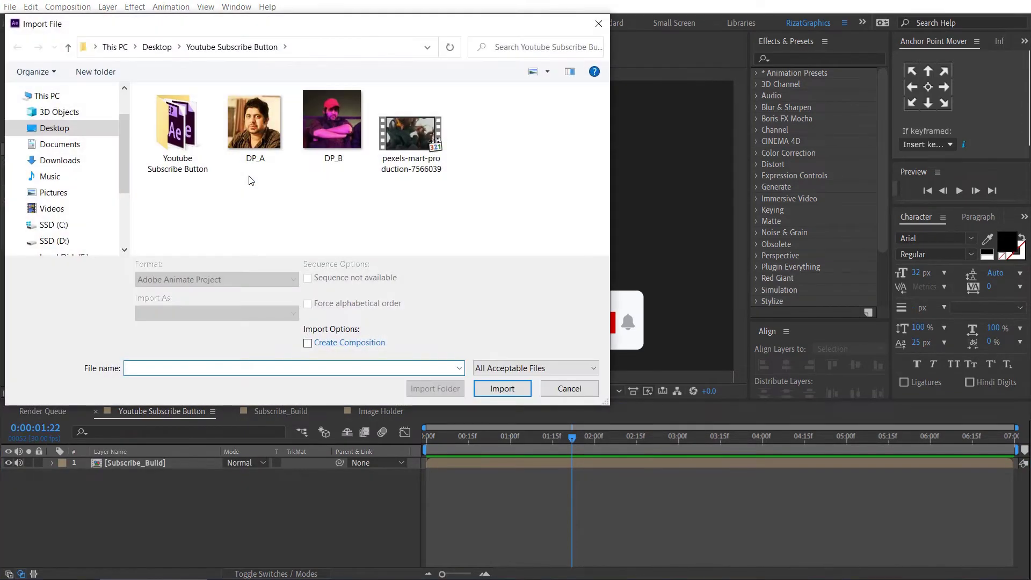
left_click(253, 153)
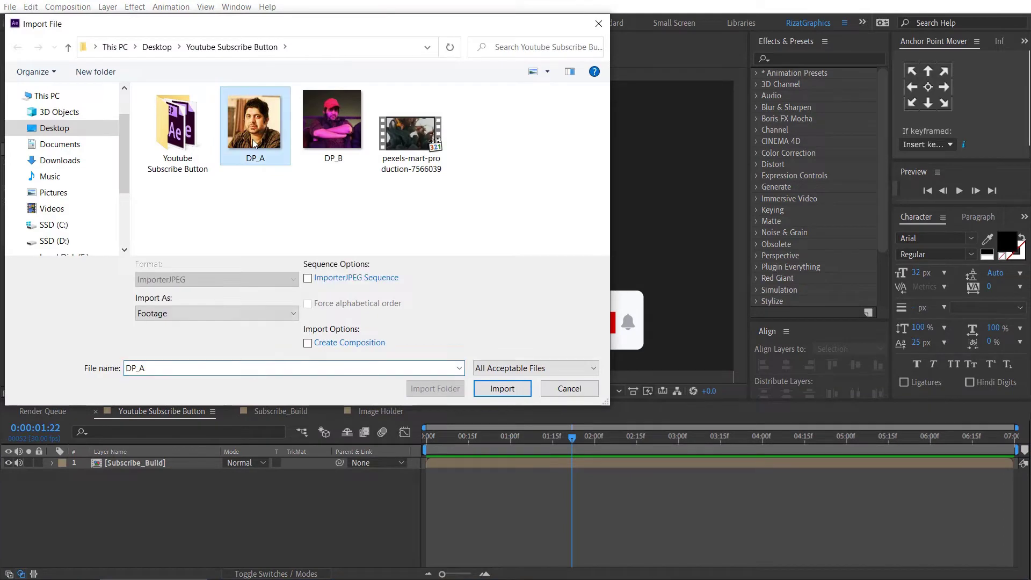
left_click(479, 389)
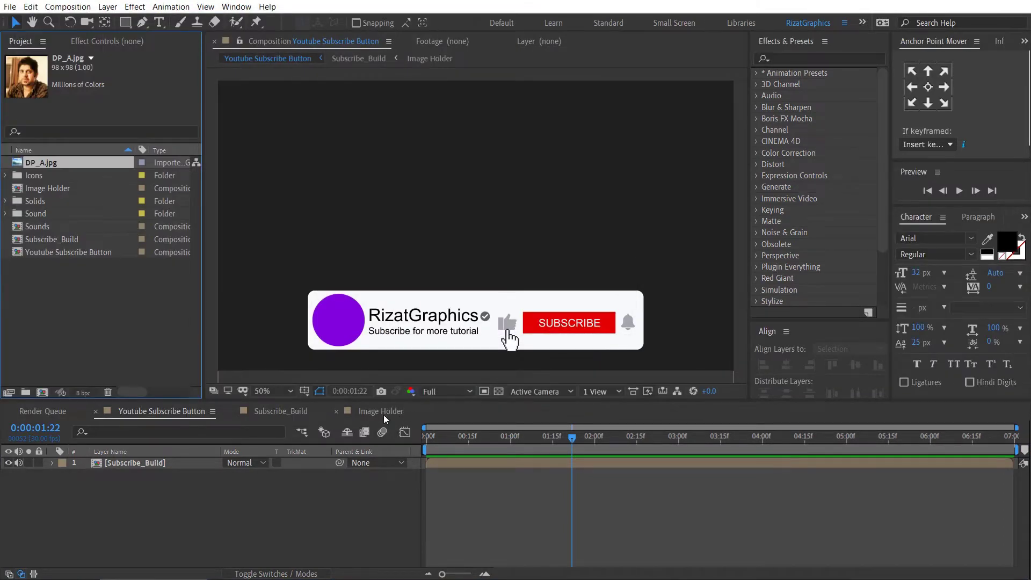
- Add DP_A.jpg to the Image Holder composition and scale it to 258%
left_click(374, 414)
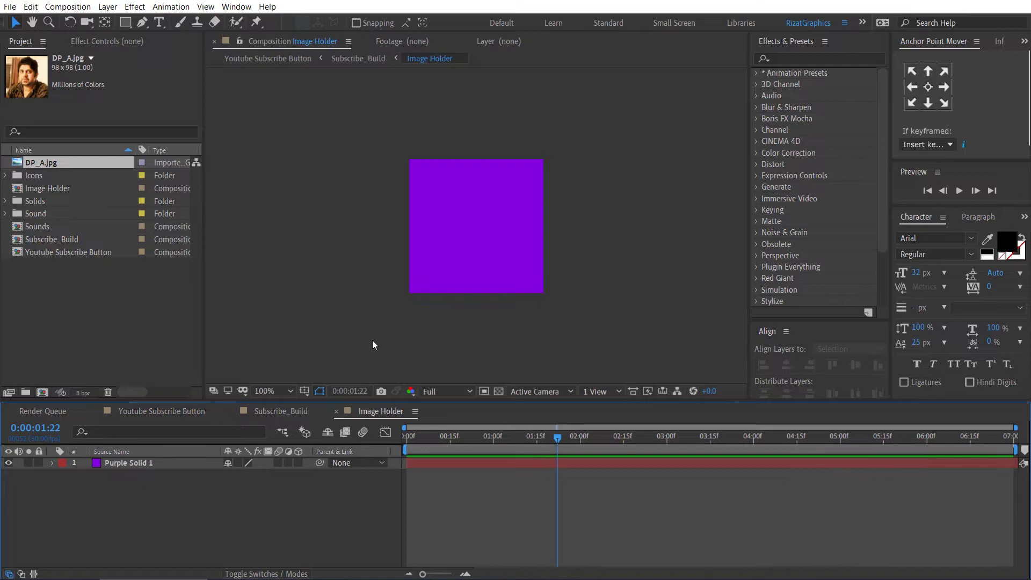
left_click_drag(67, 165, 84, 464)
key("s")
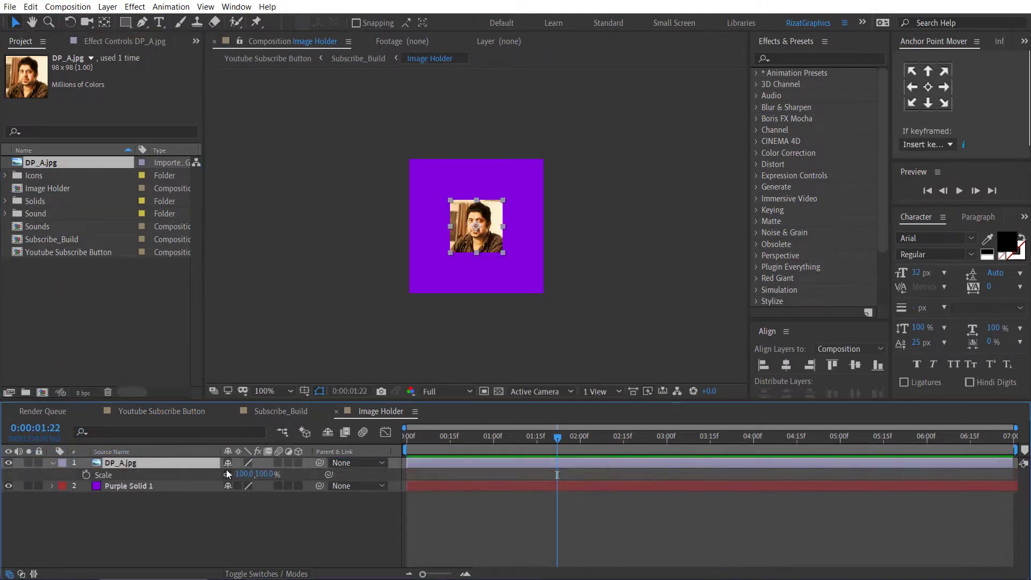
left_click_drag(243, 475, 339, 464)
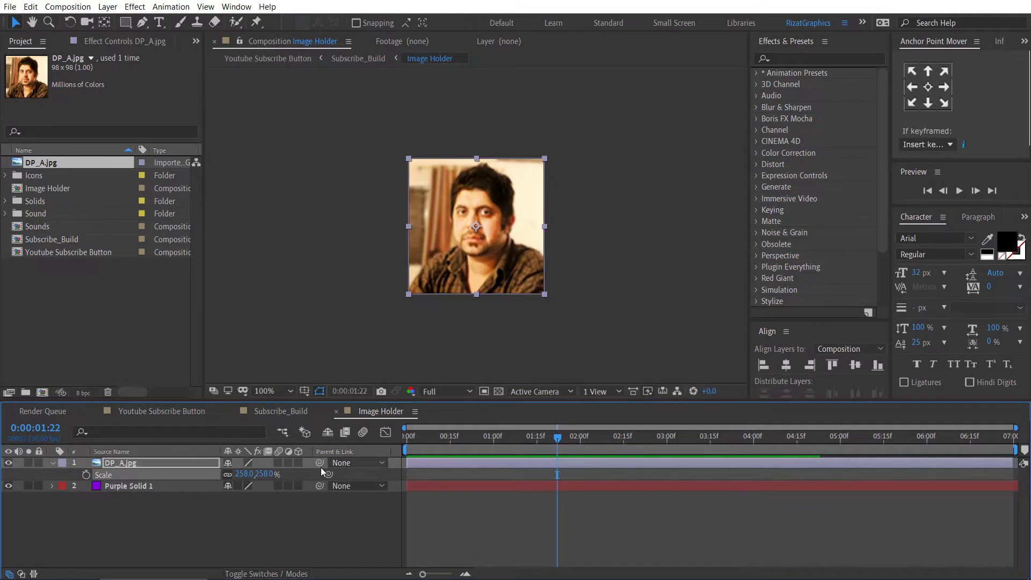
left_click(147, 412)
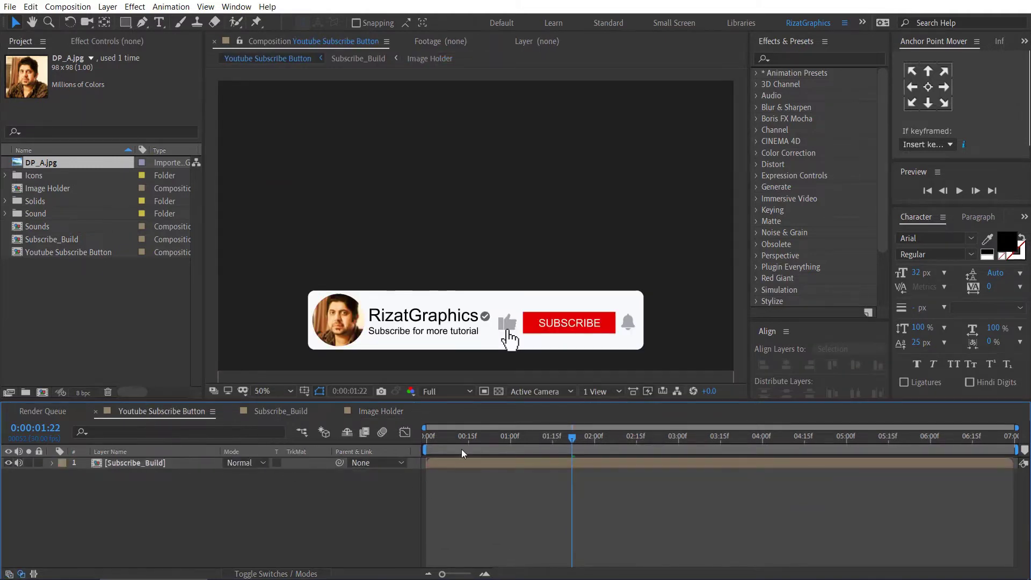
left_click(425, 436)
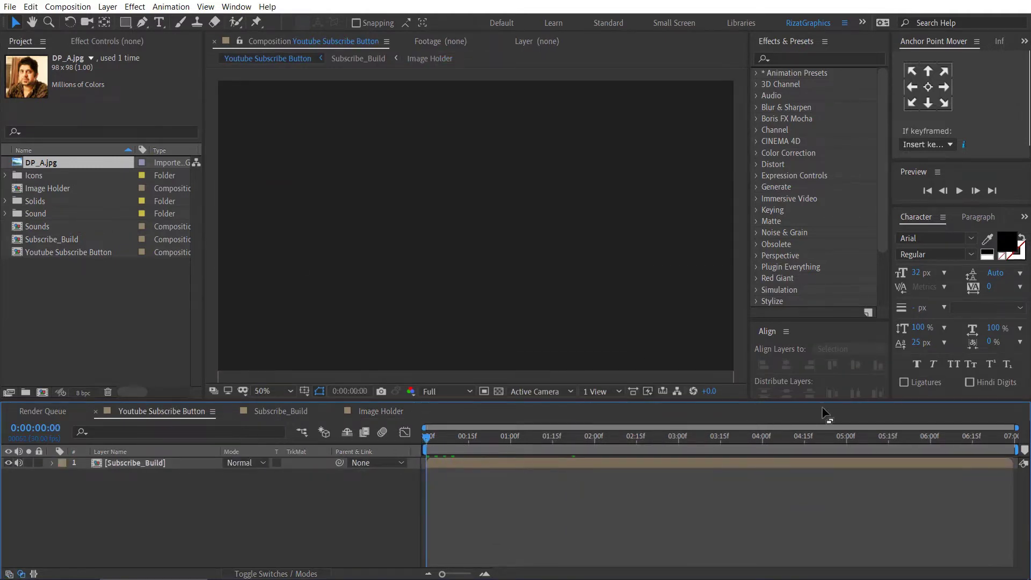
left_click(959, 191)
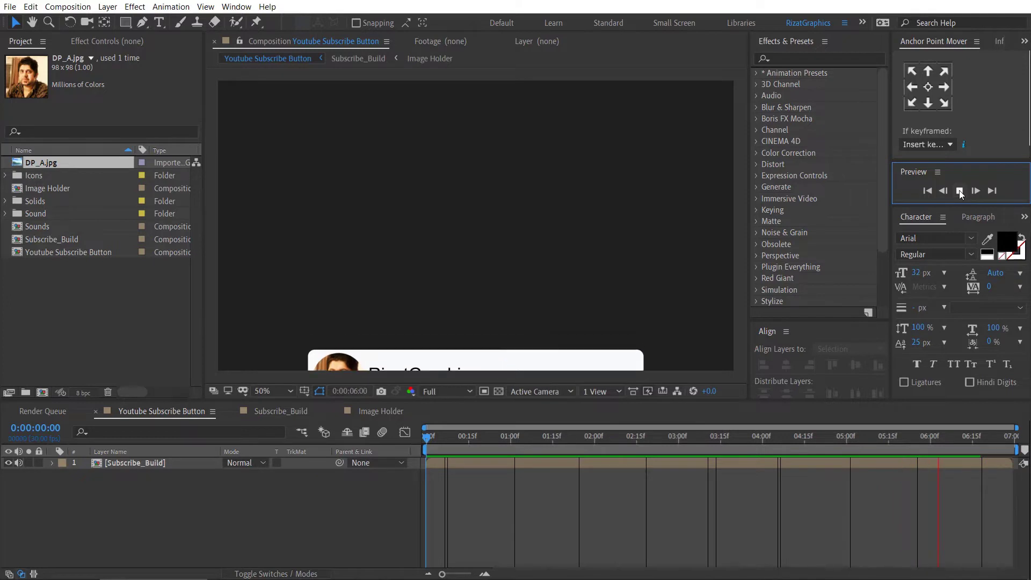
left_click(959, 190)
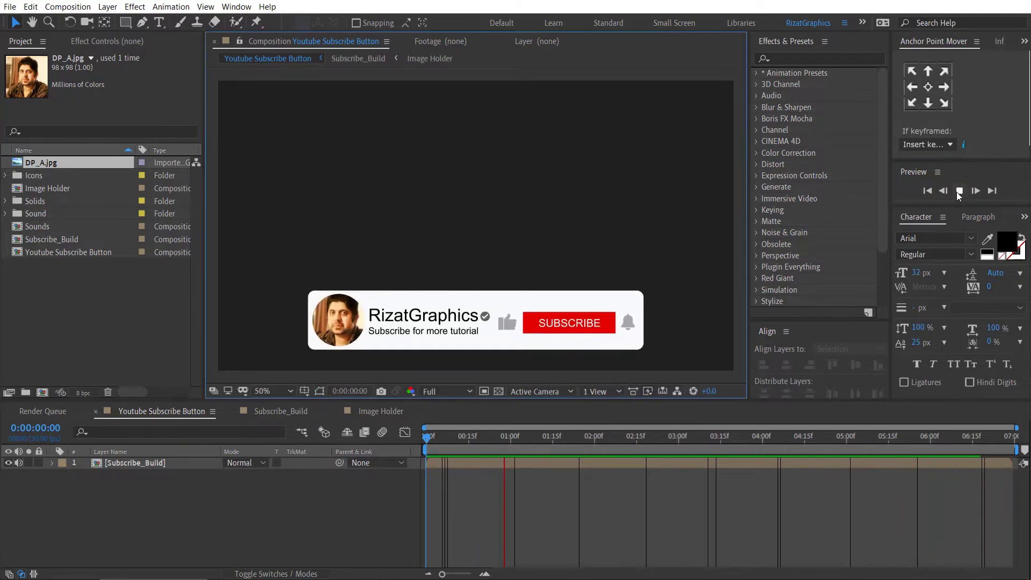
- Import the DP_B image into the project
left_click(400, 411)
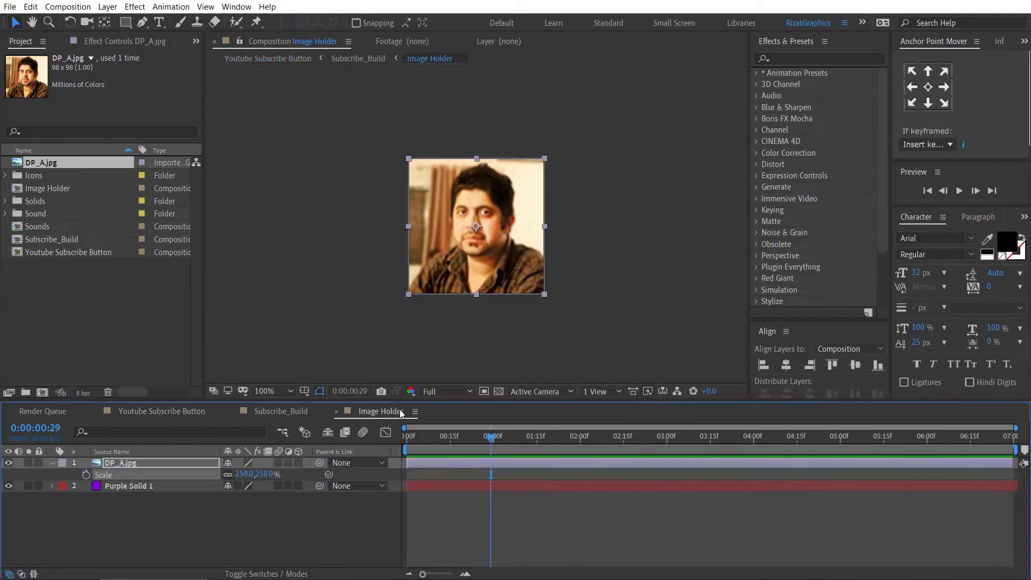
left_click(6, 7)
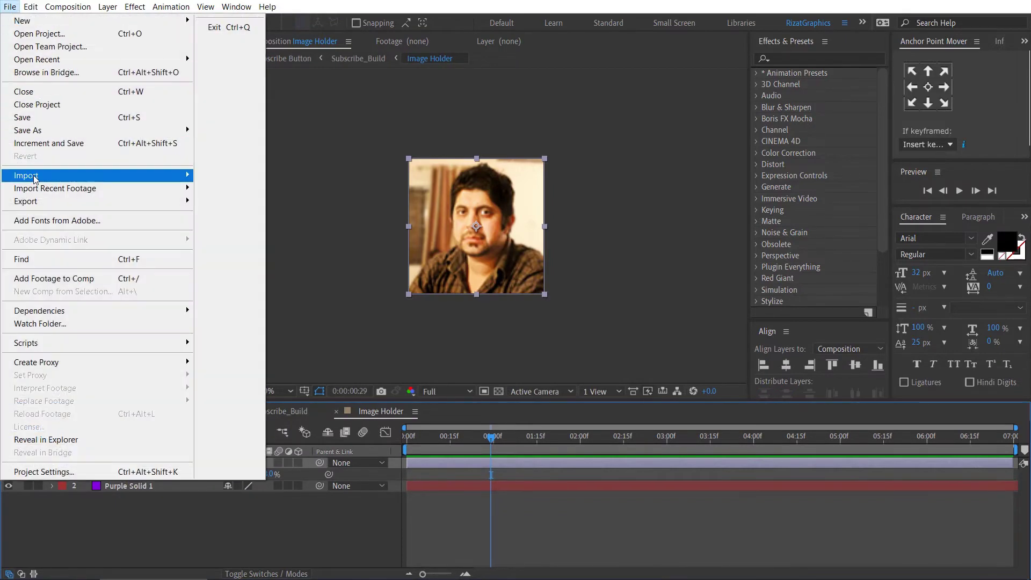
mouse_move(114, 176)
left_click(255, 176)
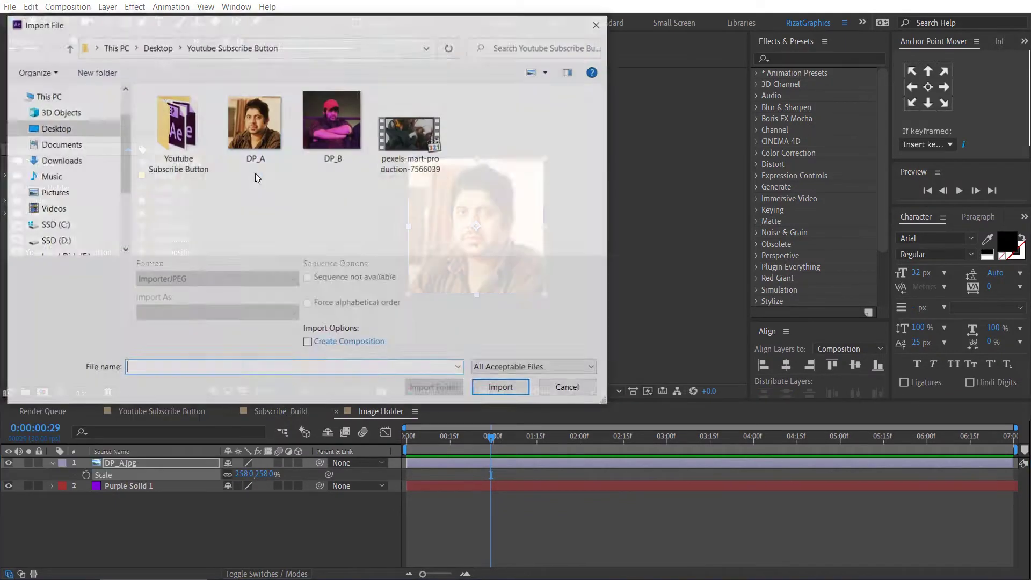
left_click(312, 134)
left_click(489, 382)
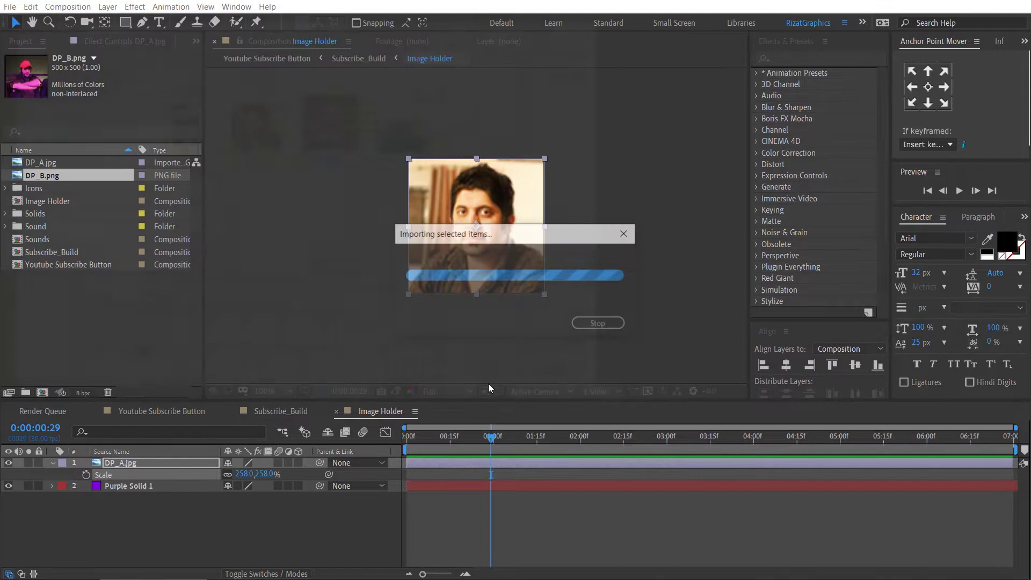
- Place DP_B.png atop Image Holder at 61% scale and hide the DP_A layer
left_click_drag(79, 176, 85, 461)
key("s")
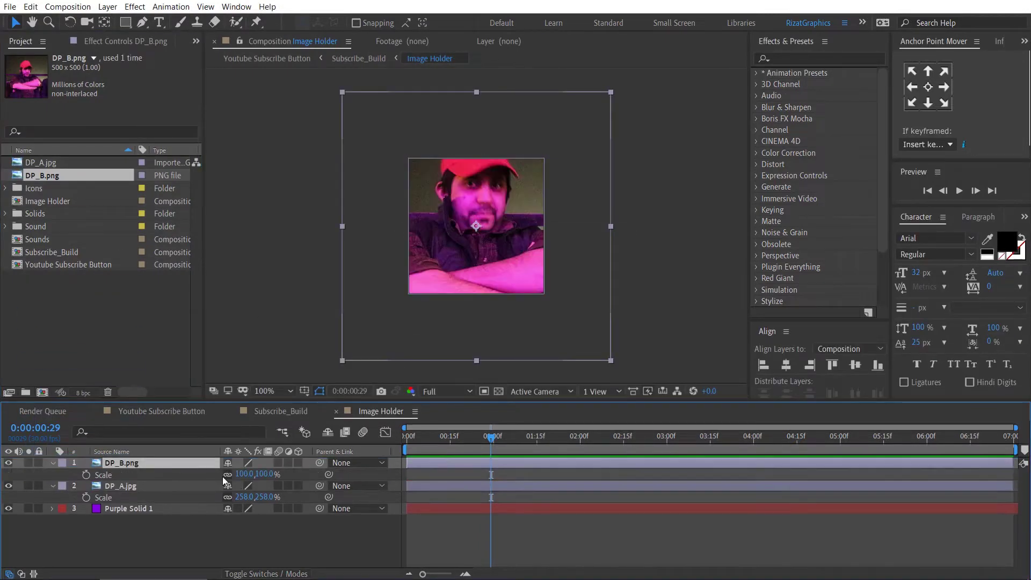
left_click_drag(248, 474, 227, 475)
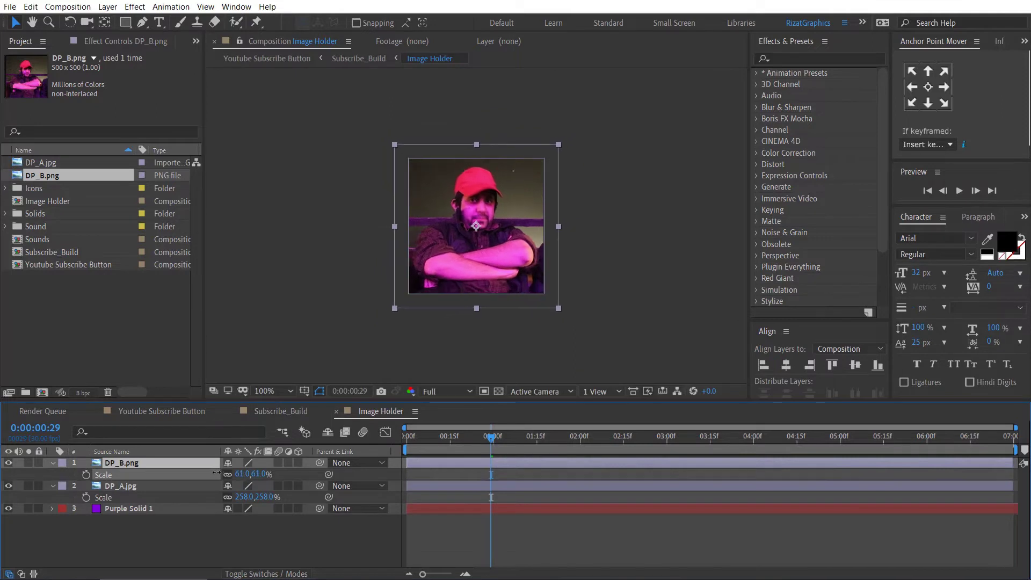
left_click(52, 462)
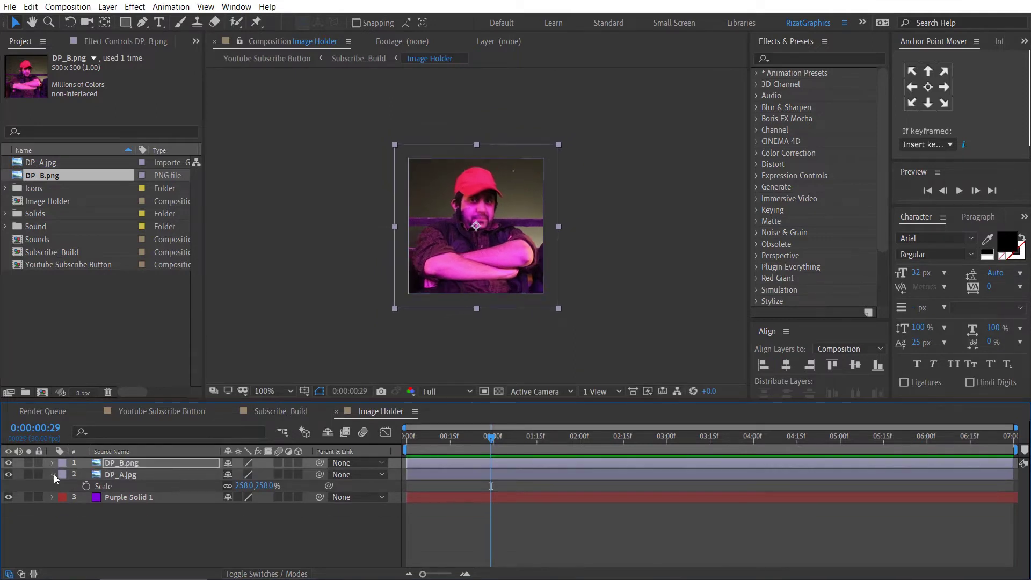
left_click(52, 475)
left_click(8, 474)
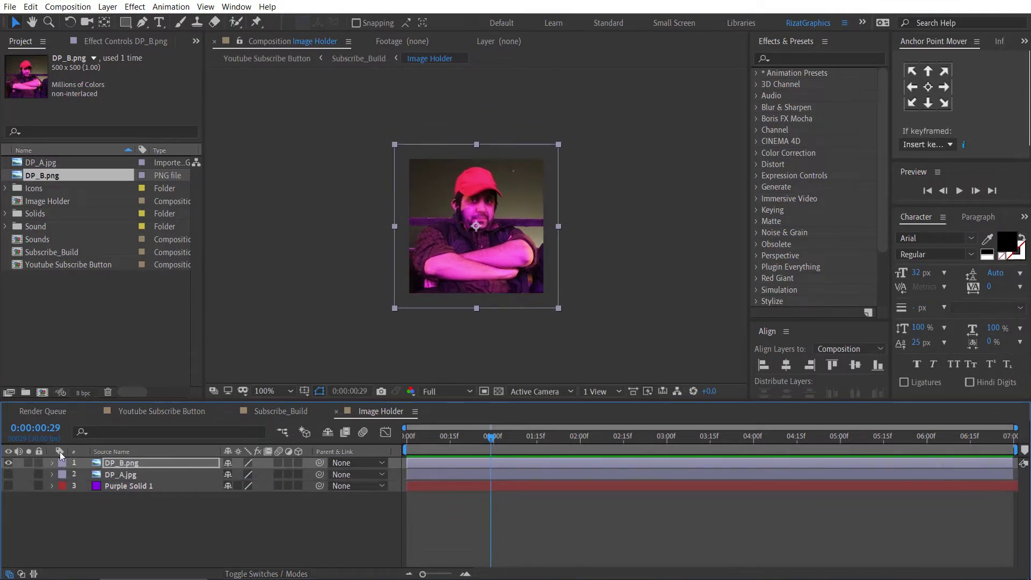
left_click(140, 411)
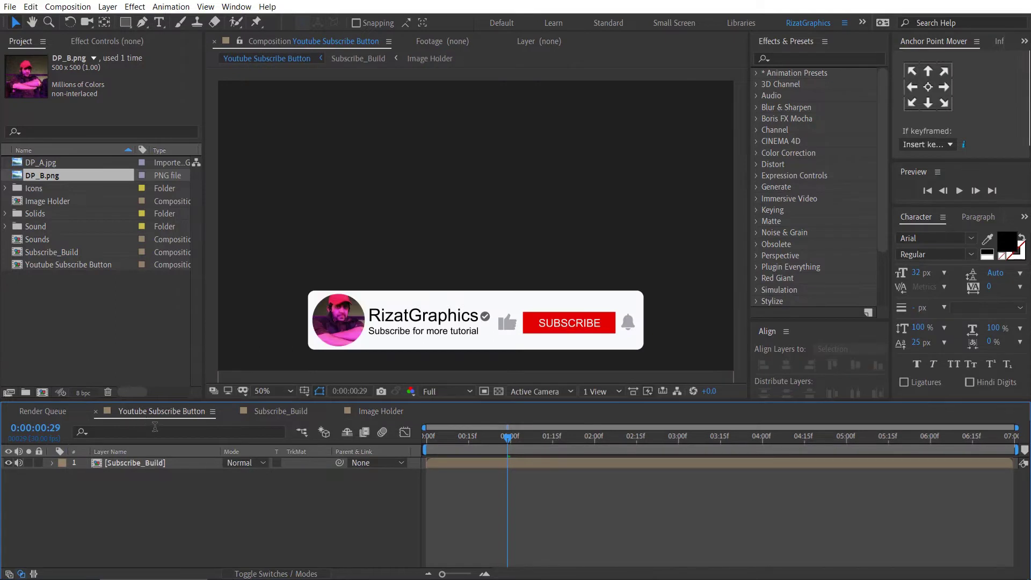
- In Subscribe_Build, nudge the Image Holder avatar layer slightly right and down
double_click(143, 463)
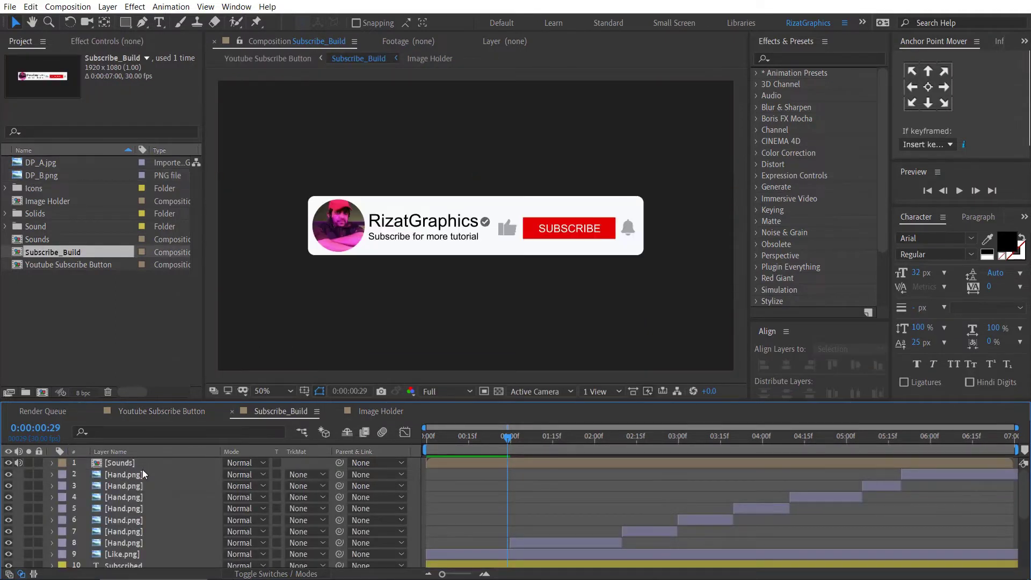
scroll(142, 478, "down", 4)
left_click(129, 550)
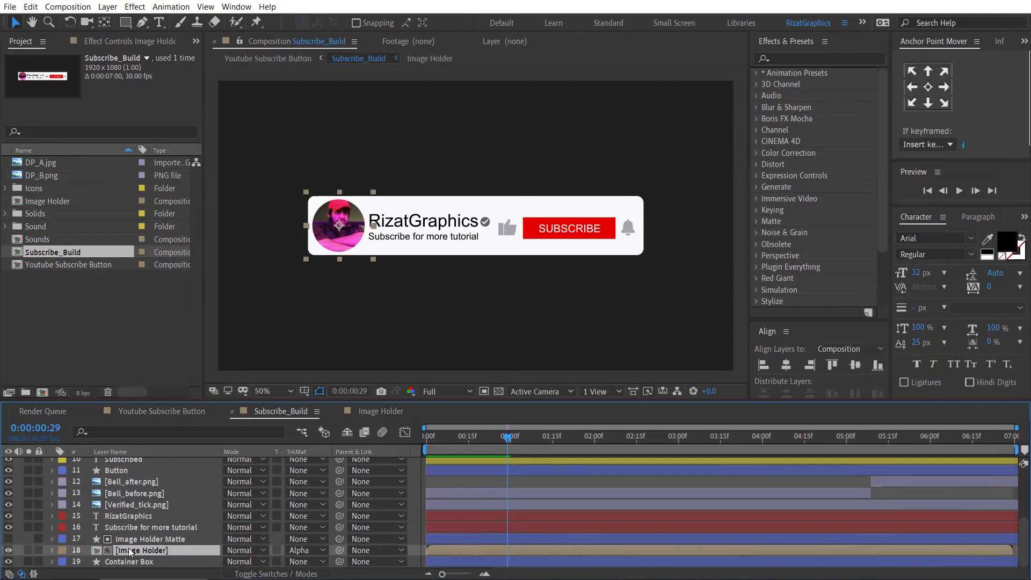
mouse_move(345, 231)
left_mouse_down()
mouse_move(377, 248)
mouse_move(346, 208)
mouse_move(323, 255)
mouse_move(351, 249)
mouse_move(344, 245)
left_mouse_up()
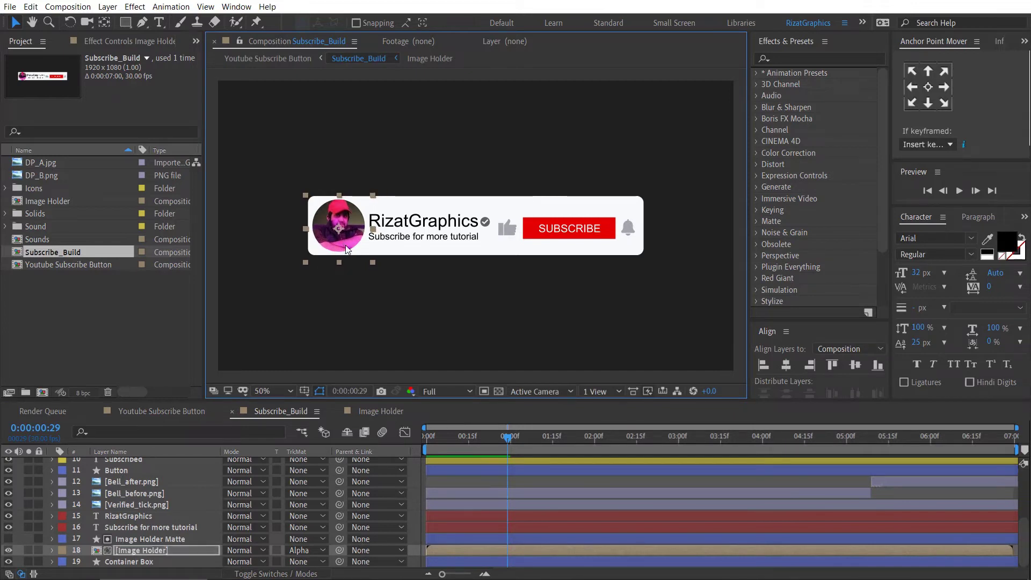
- Replace the RizatGraphics channel name with 'Your Channel' at 67 px font size
left_click(129, 516)
double_click(124, 517)
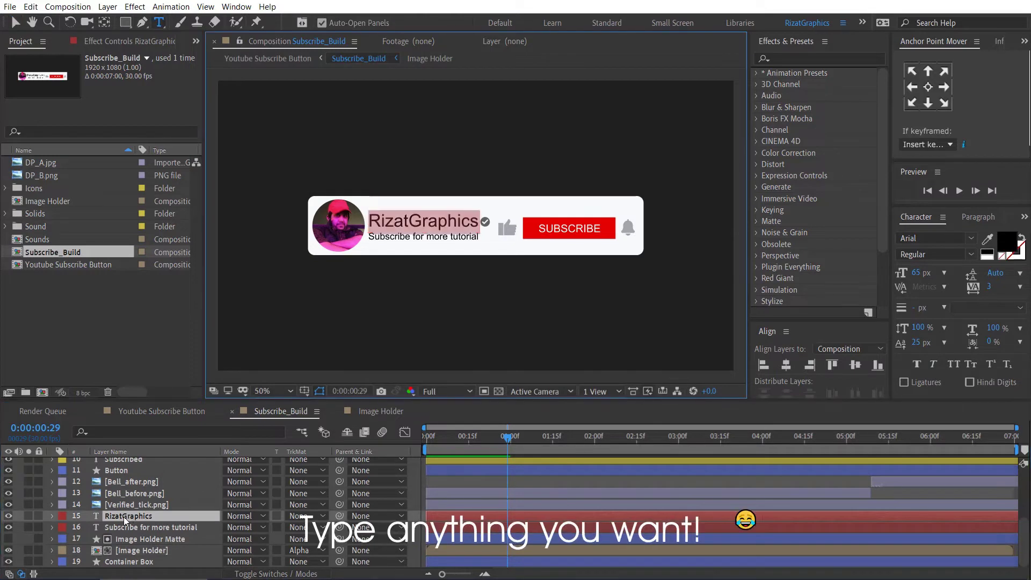
type("Your ")
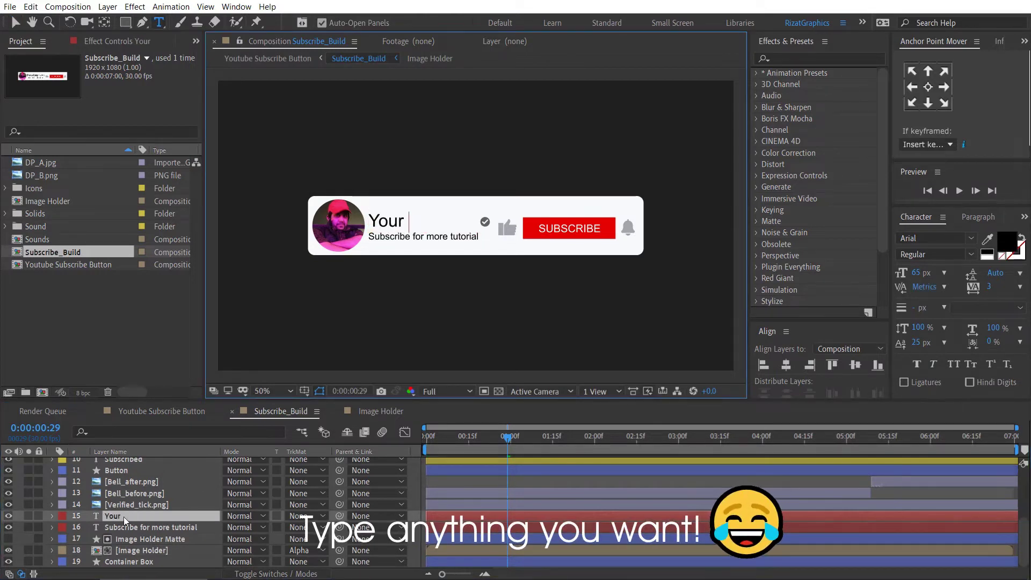
type("Channel")
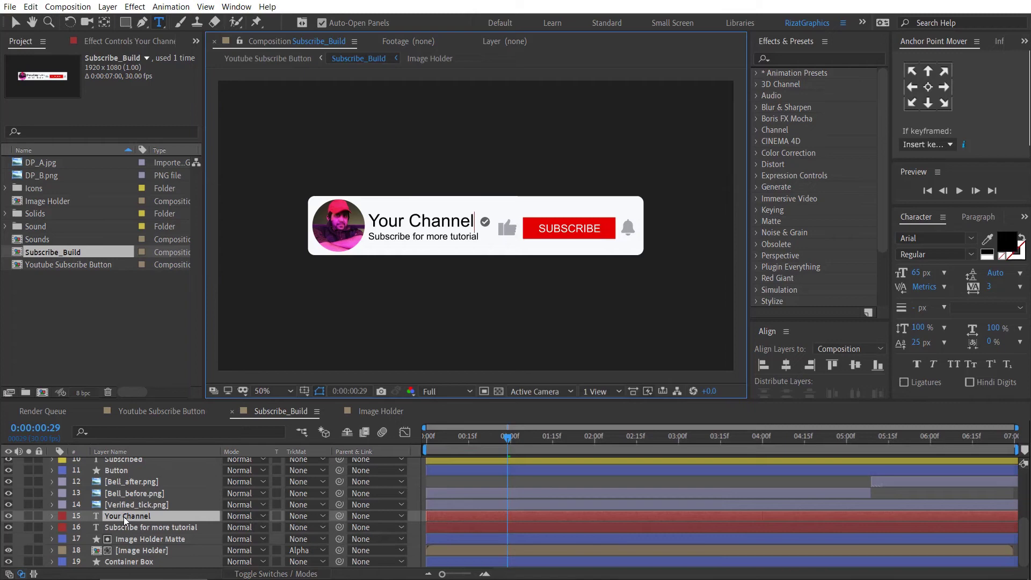
key("ctrl+a")
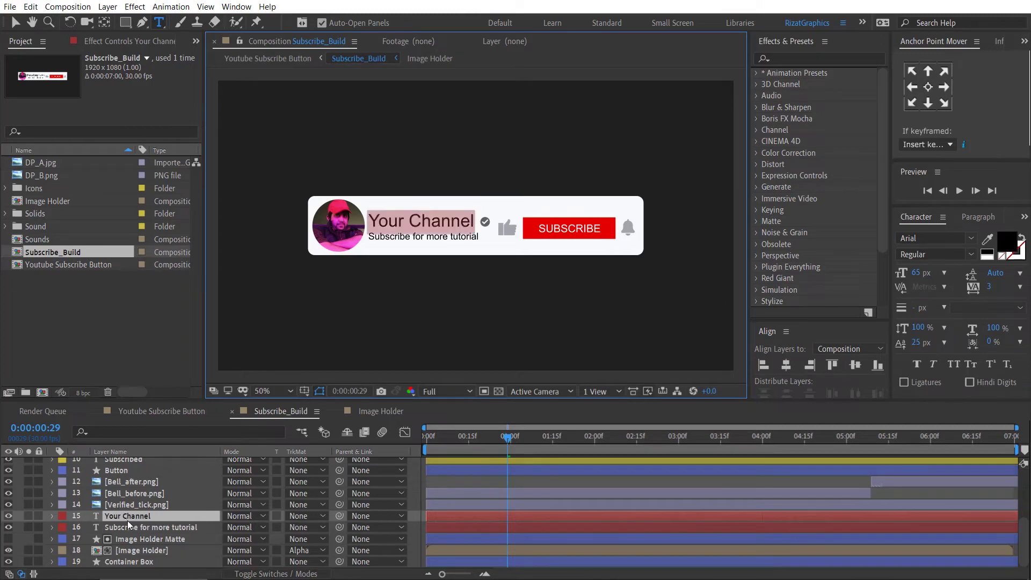
left_click(919, 272)
key("Up")
key("Up")
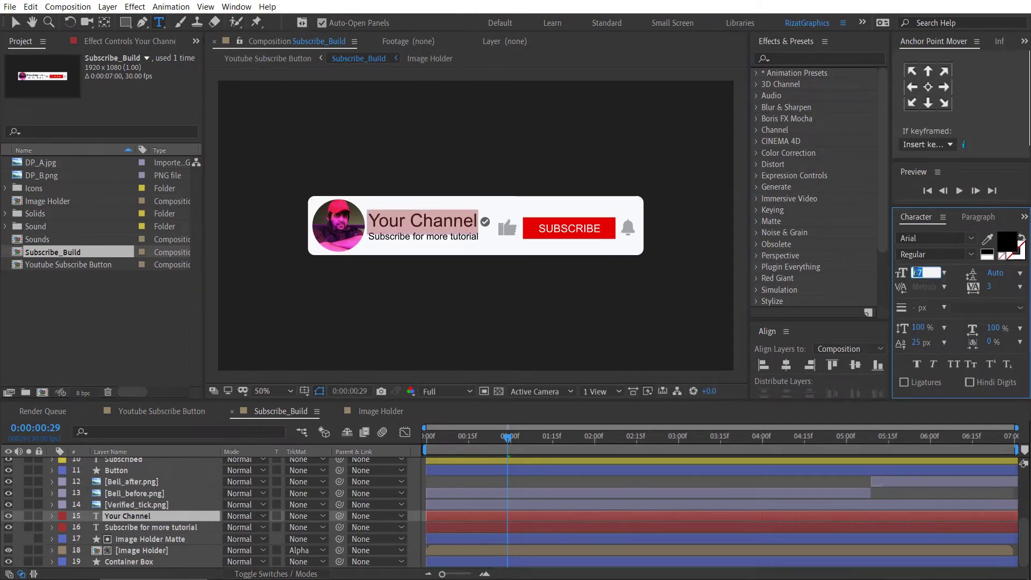
key("Up")
key("Down")
- Retype the tagline as 'Some Information Goes Here' with a 31 px font size
left_click(124, 528)
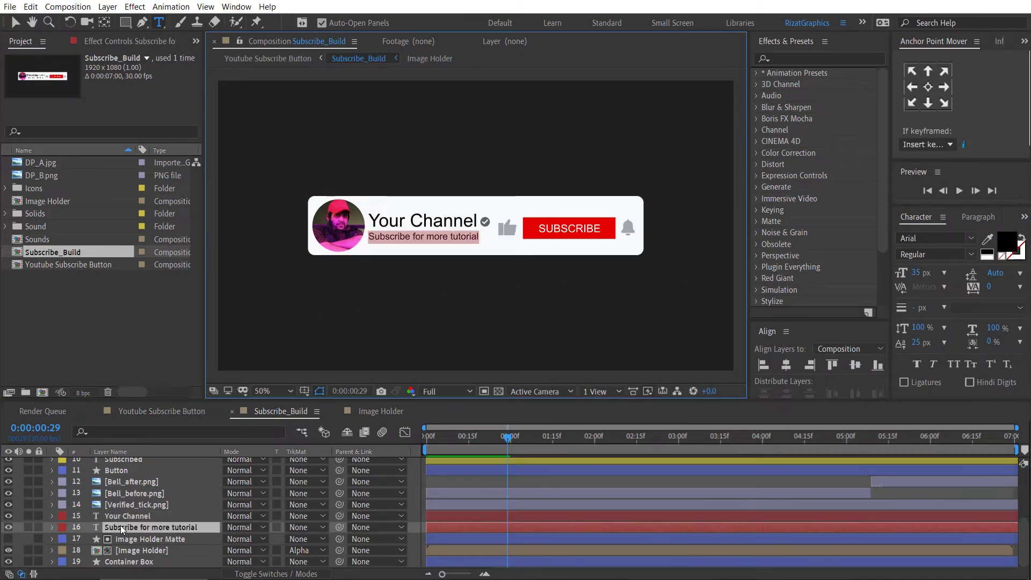
type("Some Information Goes Here")
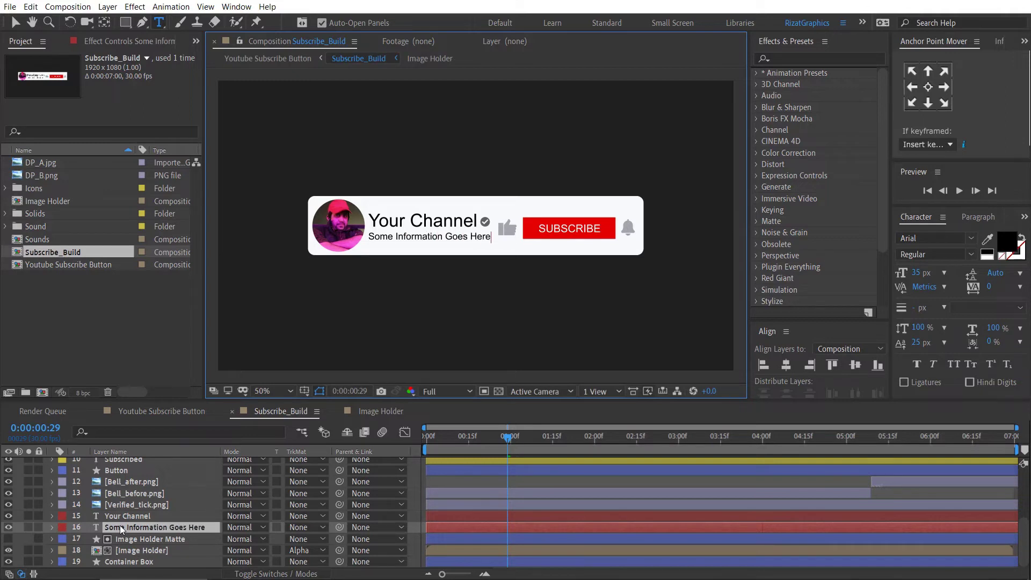
double_click(121, 528)
left_click(911, 274)
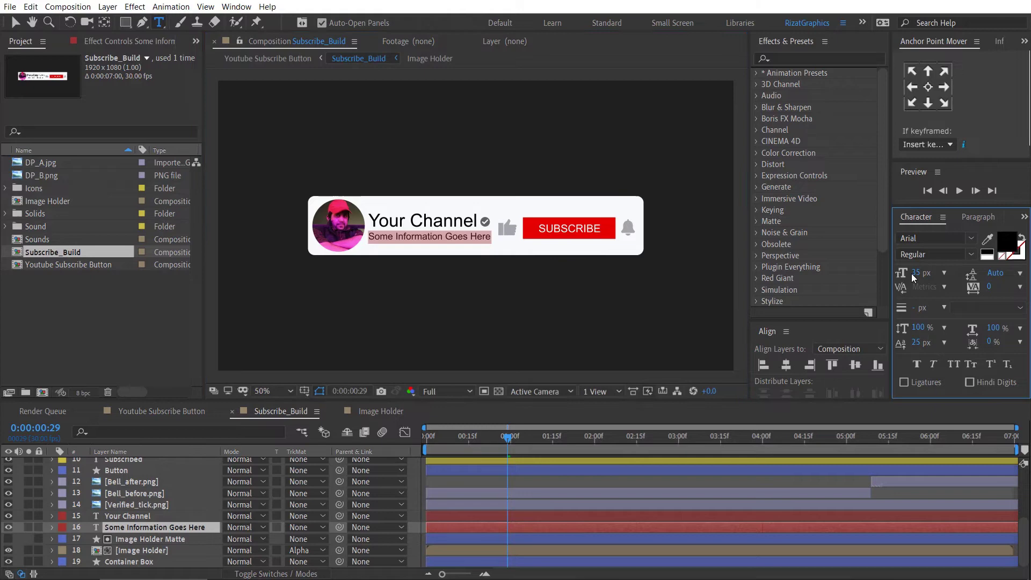
key("Down")
key("Down")
key("Down")
key("Down")
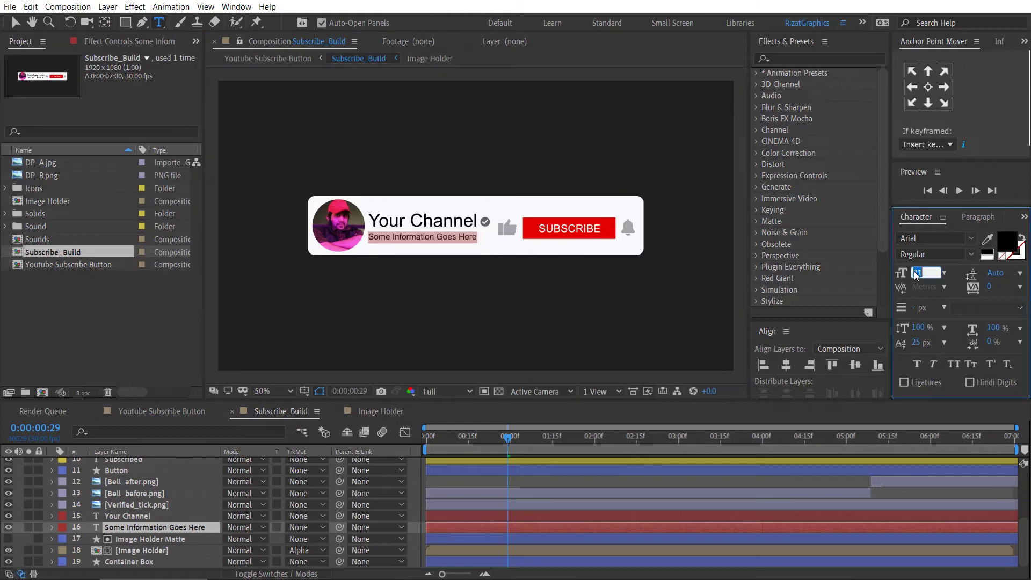
left_click(140, 412)
- Preview the animation from frame 0 and toggle the transparency grid to check the background
left_click(156, 485)
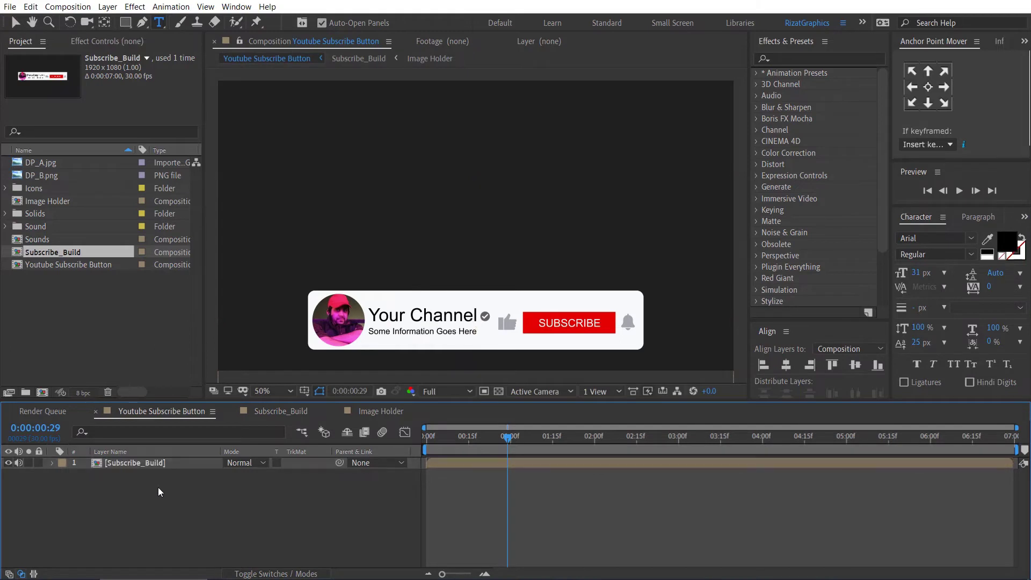
left_click_drag(463, 439, 407, 438)
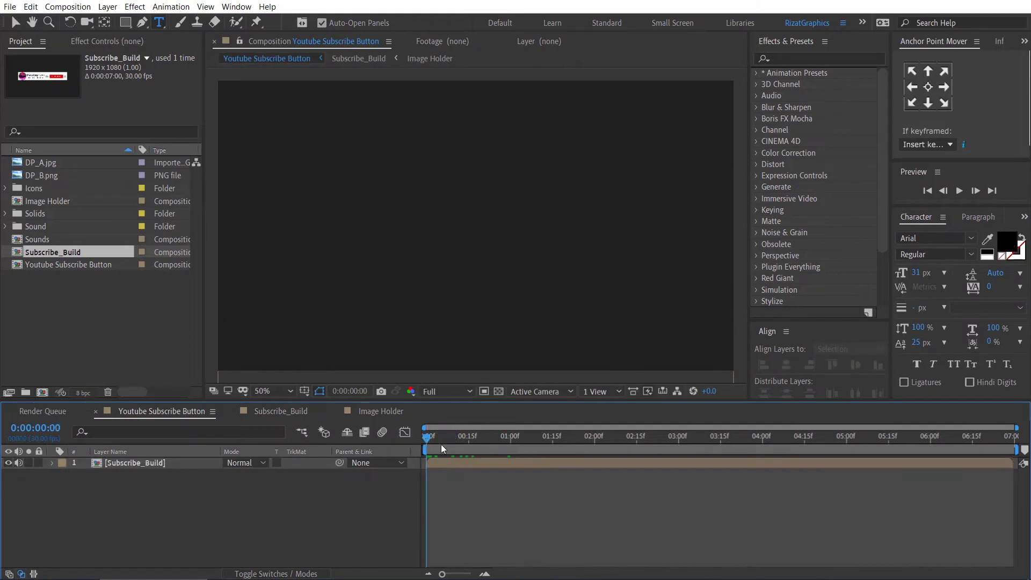
left_click(960, 191)
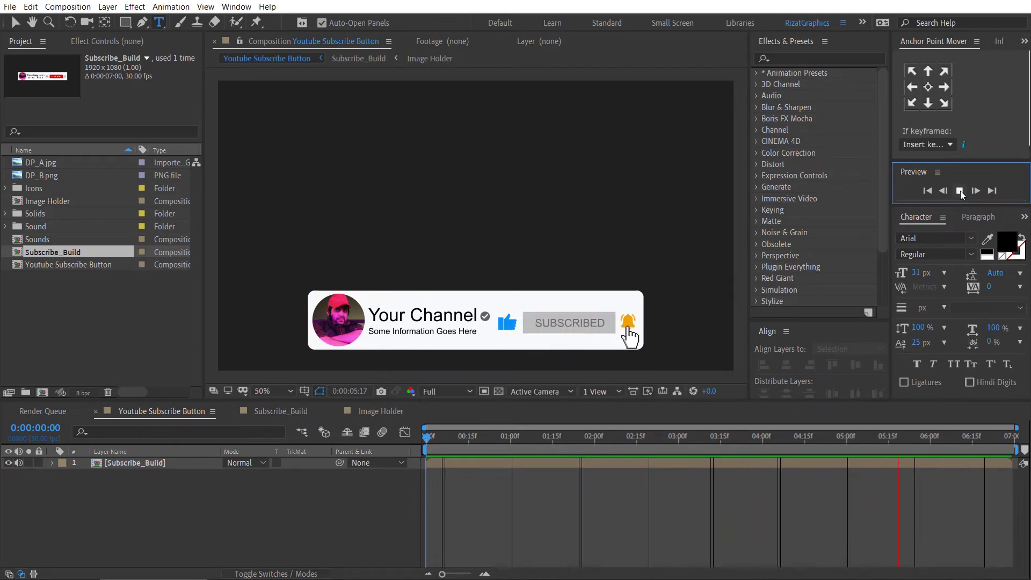
key("ctrl+a")
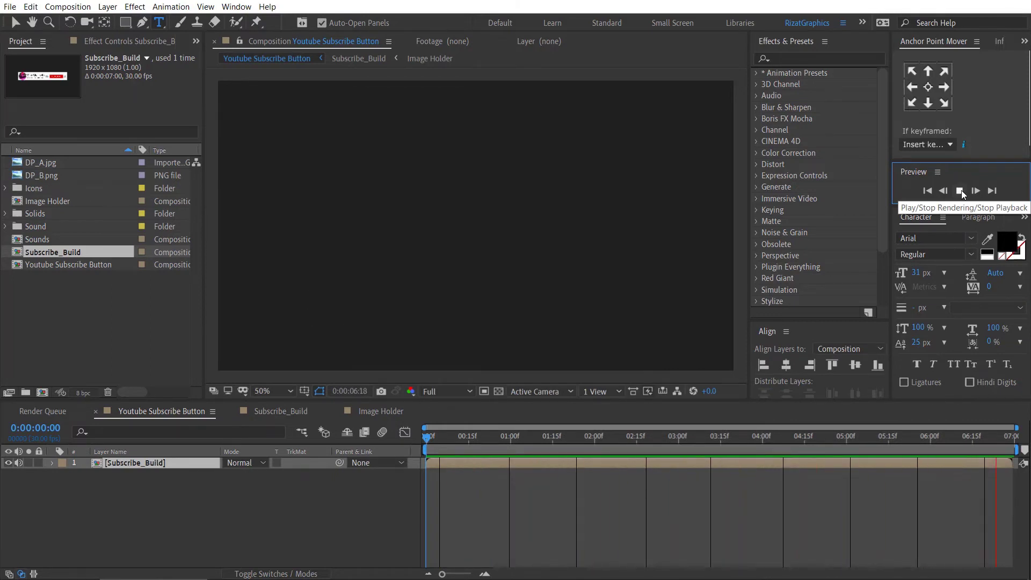
left_click(631, 397)
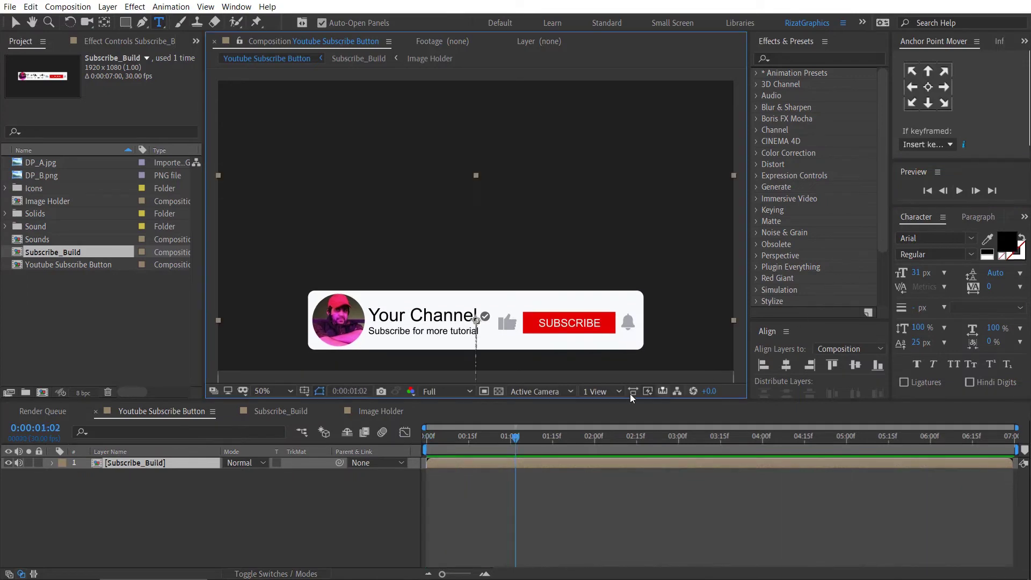
left_click(500, 393)
left_click(499, 393)
left_click(500, 393)
left_click(500, 393)
left_click(102, 265)
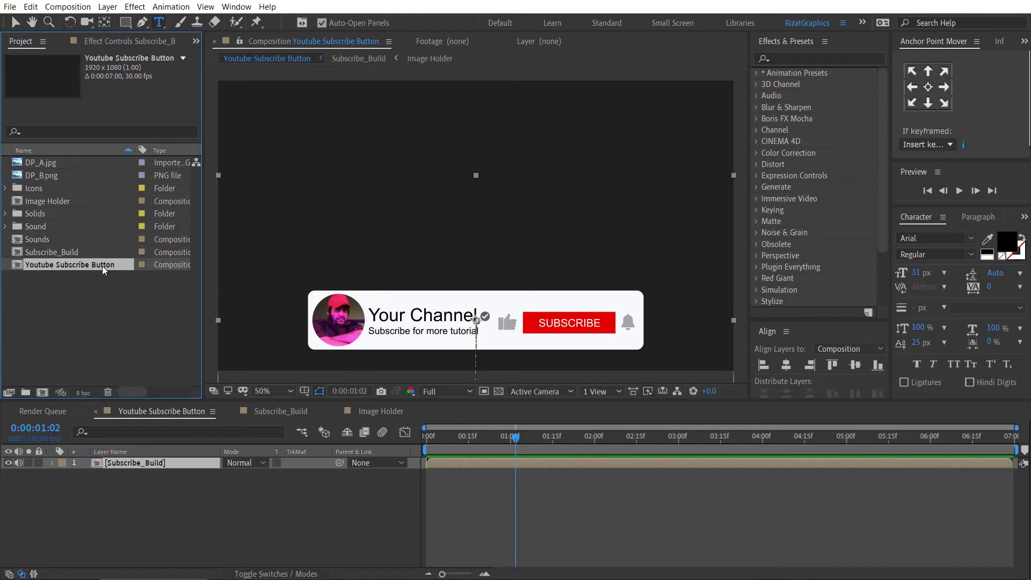
- Queue the Youtube Subscribe Button comp and render it as QuickTime with RGB + Alpha channels
left_click(68, 6)
left_click(84, 107)
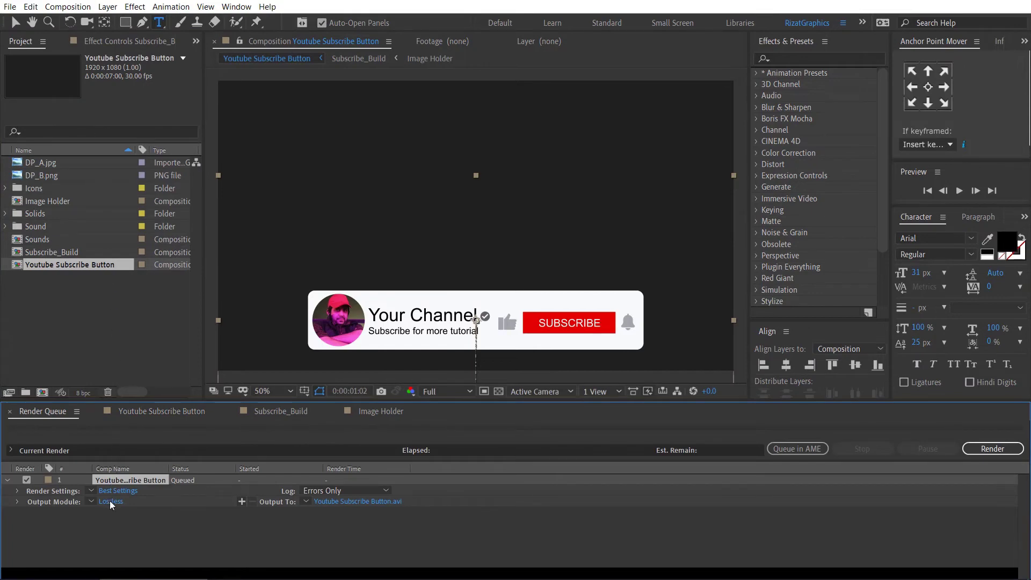
left_click(109, 500)
left_click(447, 76)
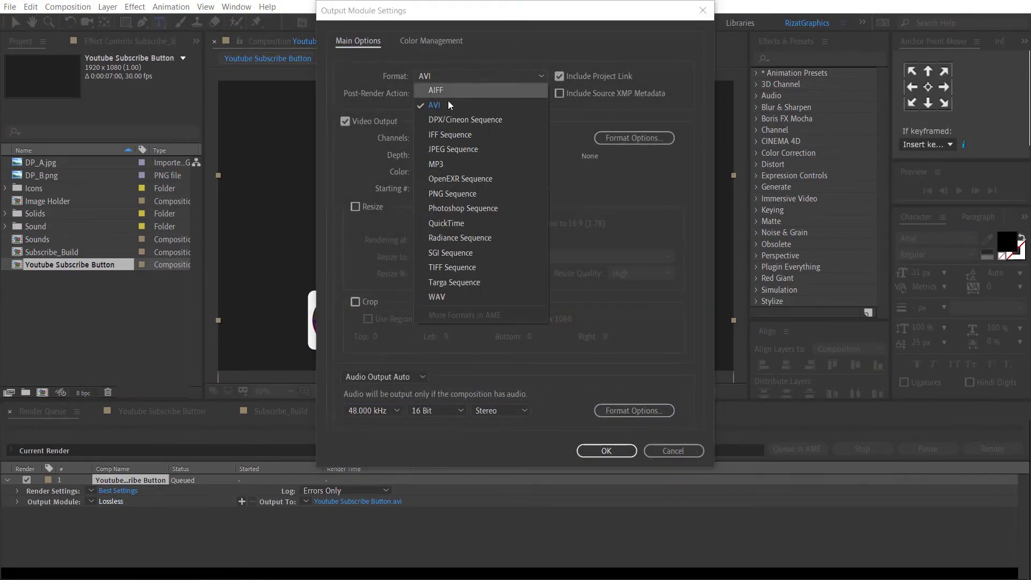
left_click(459, 224)
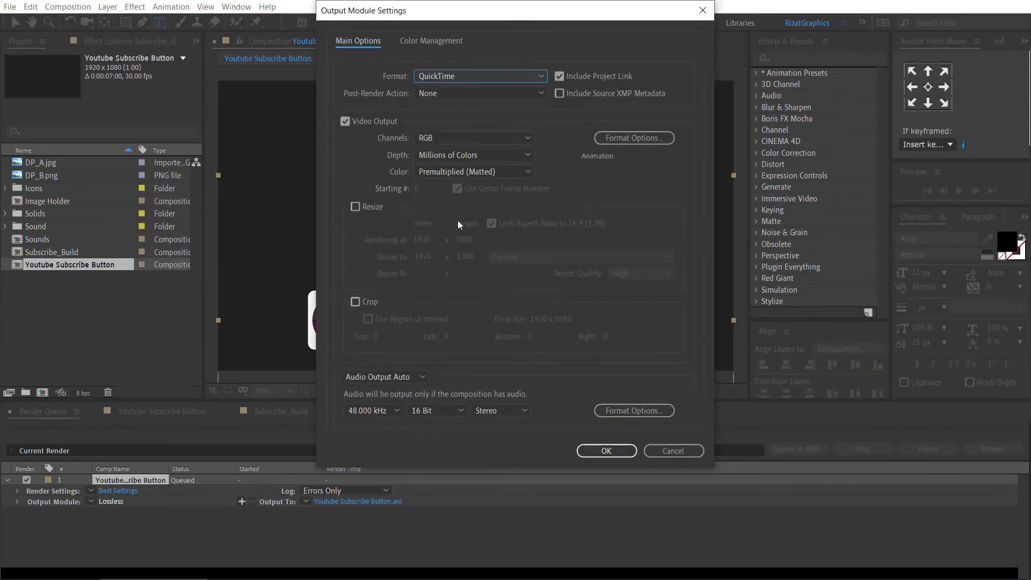
left_click(459, 137)
left_click(481, 181)
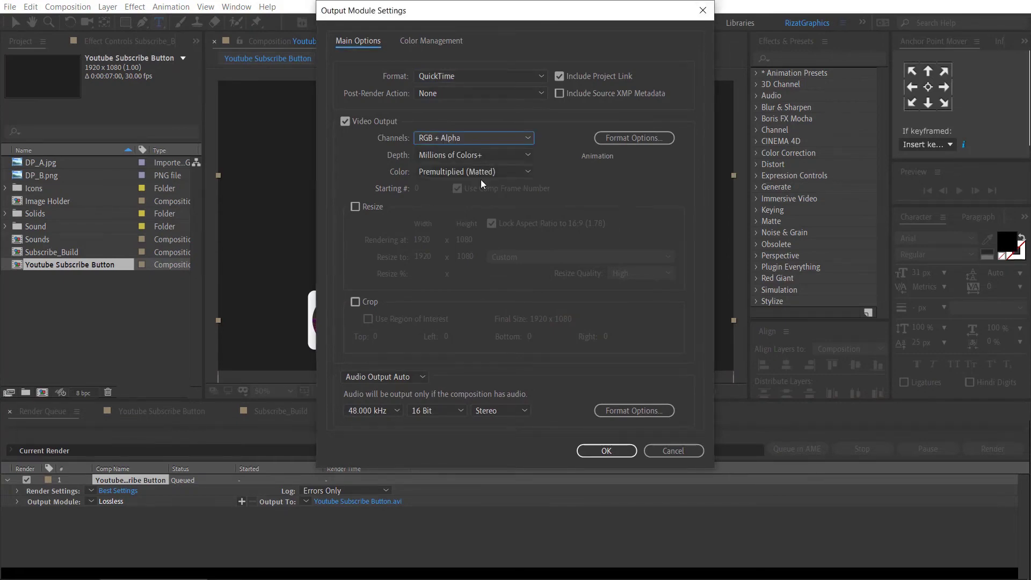
left_click(607, 450)
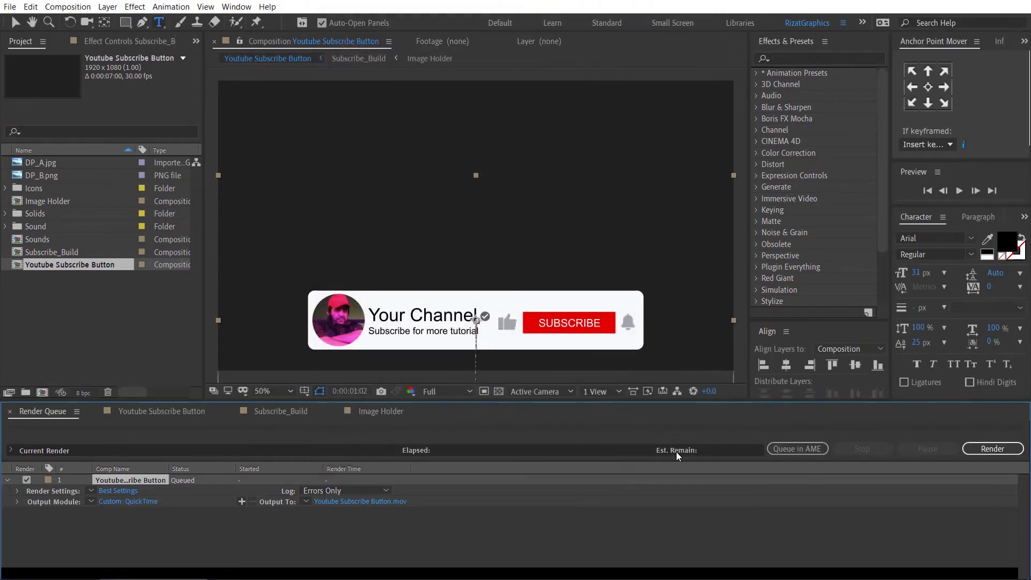
left_click(984, 449)
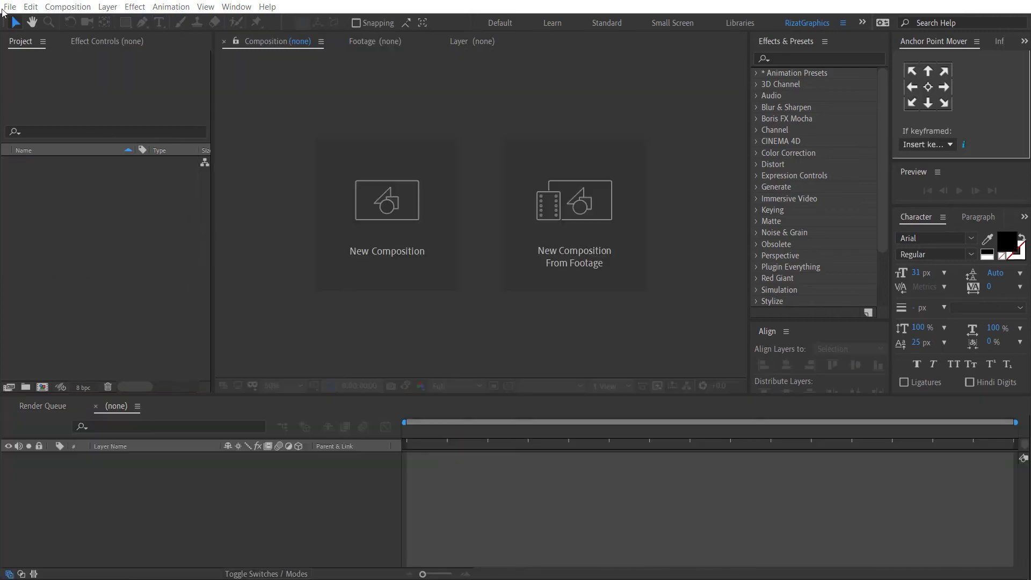
- Import DP_B, the Pexels smoke video and Youtube Subscribe Button.mov together
left_click(4, 8)
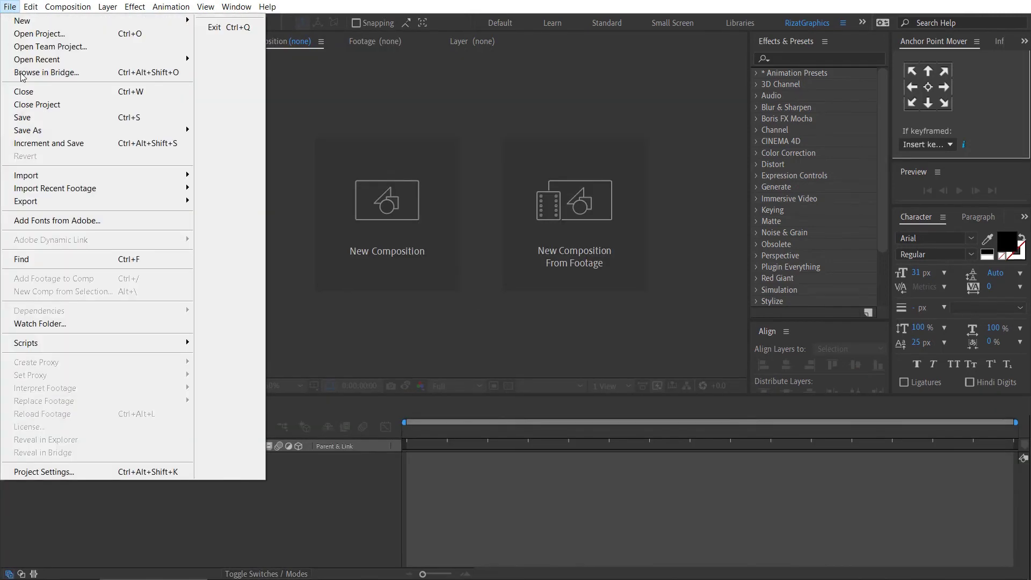
mouse_move(37, 175)
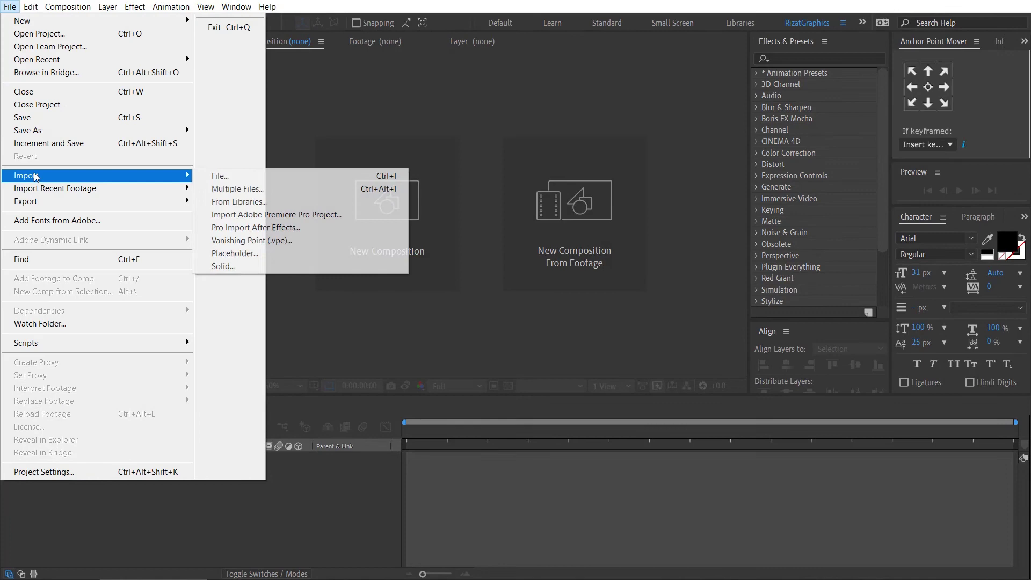
left_click(301, 177)
left_click_drag(358, 186, 514, 205)
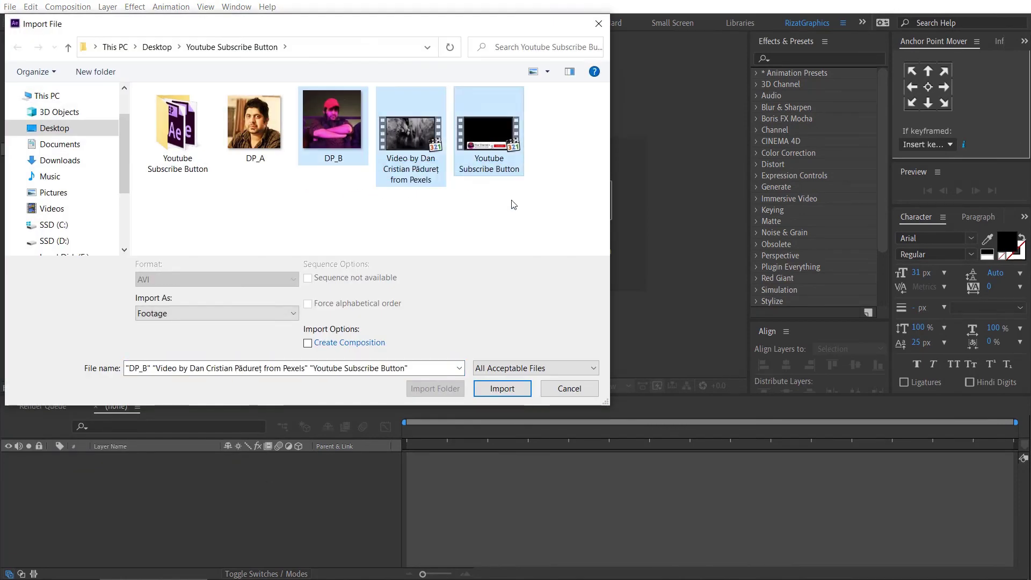
left_click(502, 387)
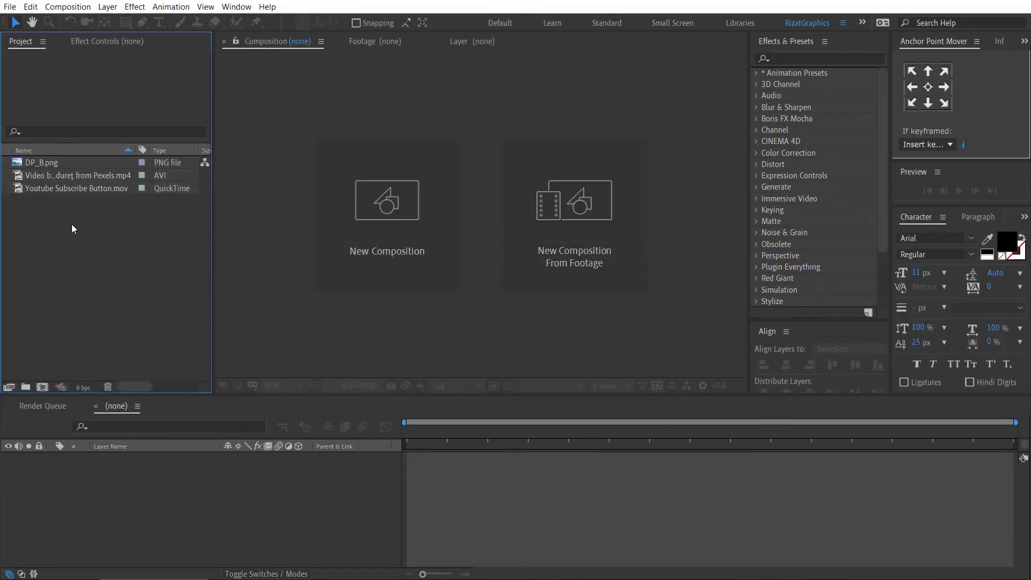
- Build a smoke-video comp with the button movie starting at 0:00:01:02, work area ending 0:00:09:22
left_click_drag(45, 176, 43, 389)
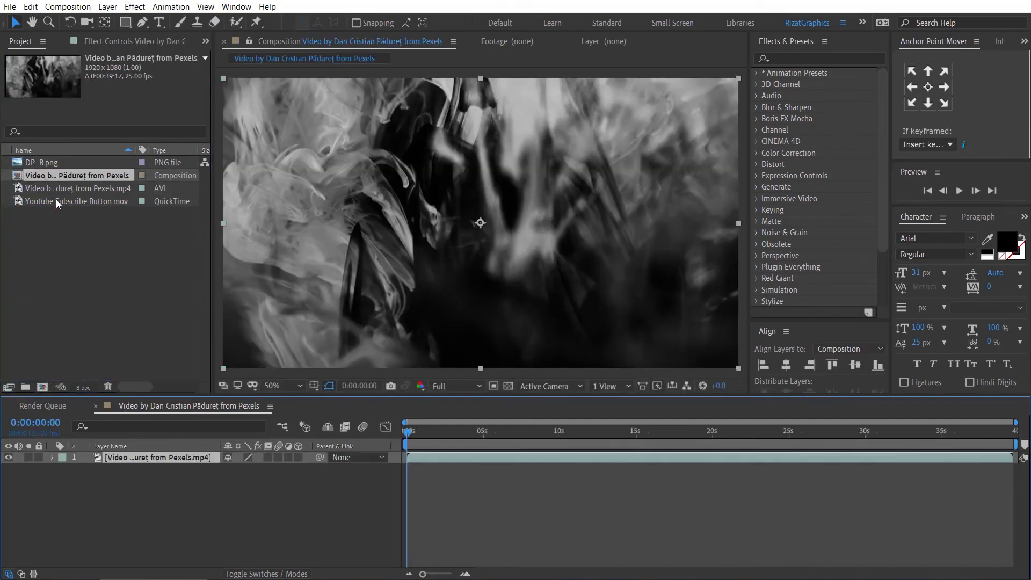
left_click_drag(55, 199, 107, 458)
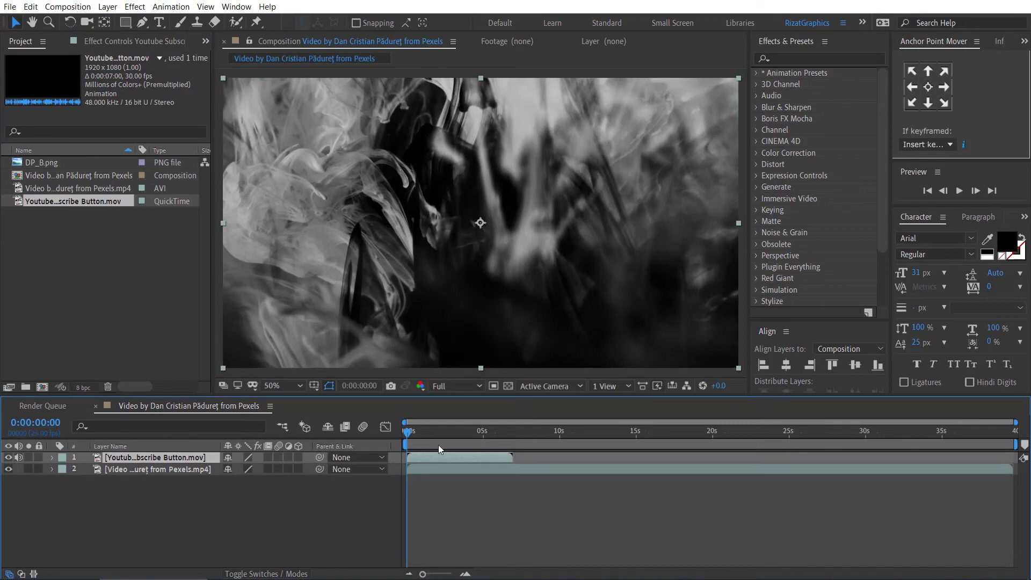
left_click(424, 439)
left_click_drag(420, 453, 440, 456)
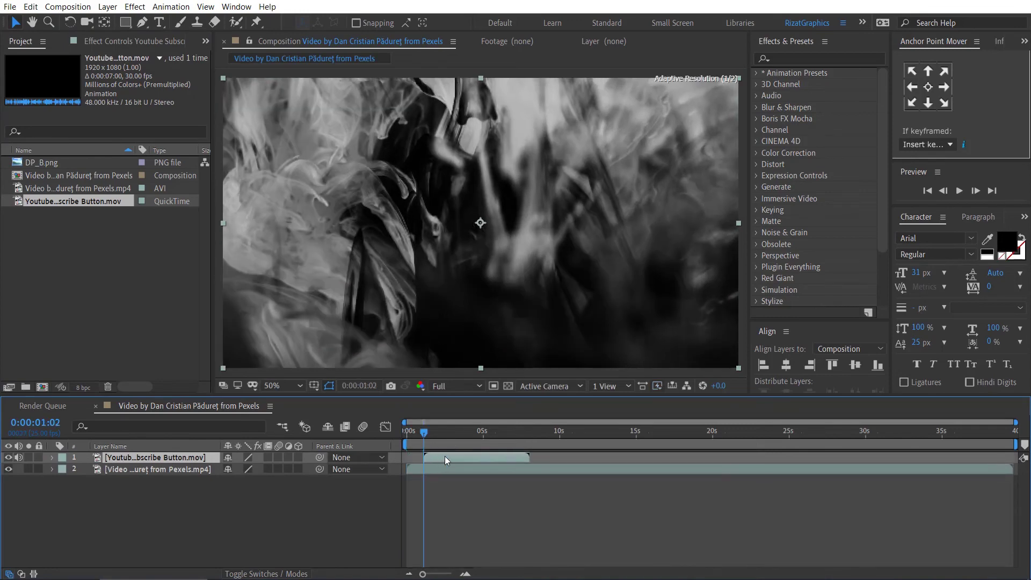
left_click(559, 433)
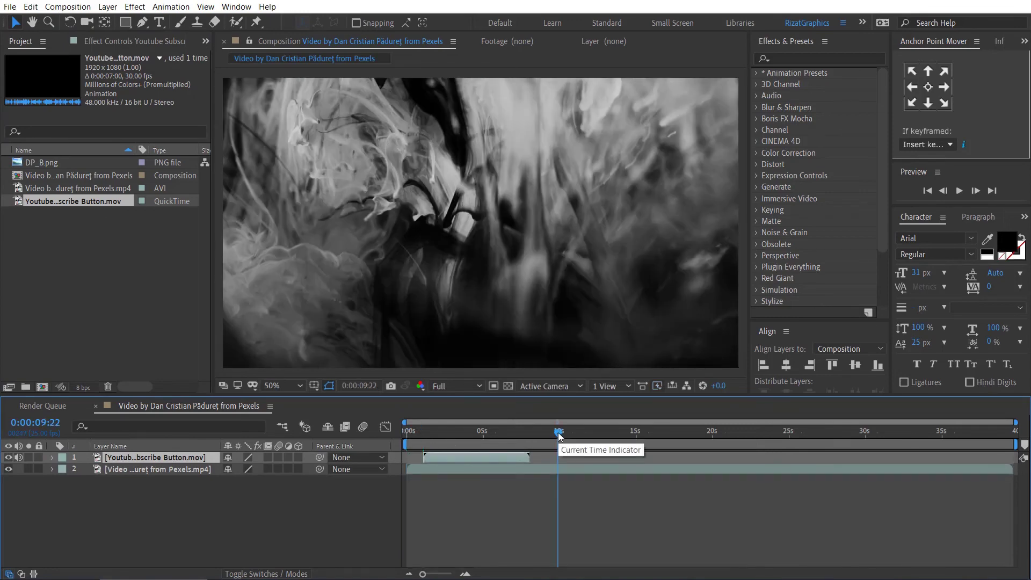
key("n")
left_click_drag(558, 433, 406, 433)
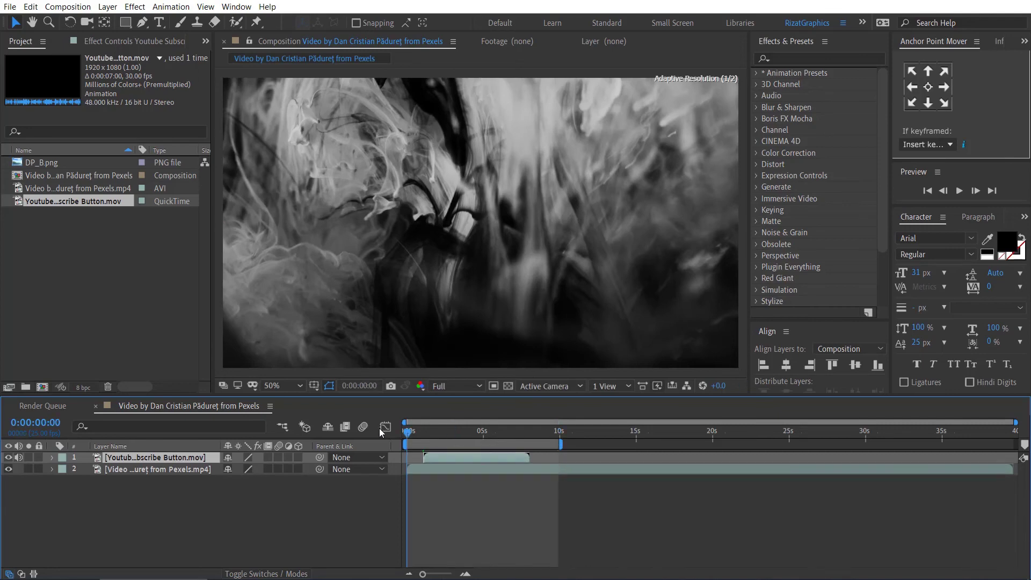
- Preview the smoke composition to watch the subscribe button animate in from 0:00:01:02
left_click(961, 190)
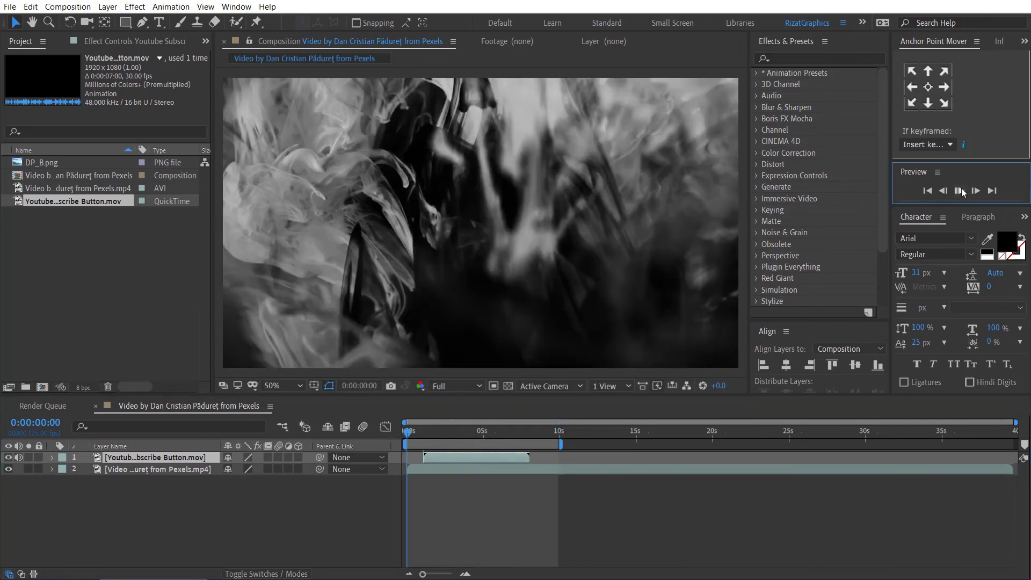